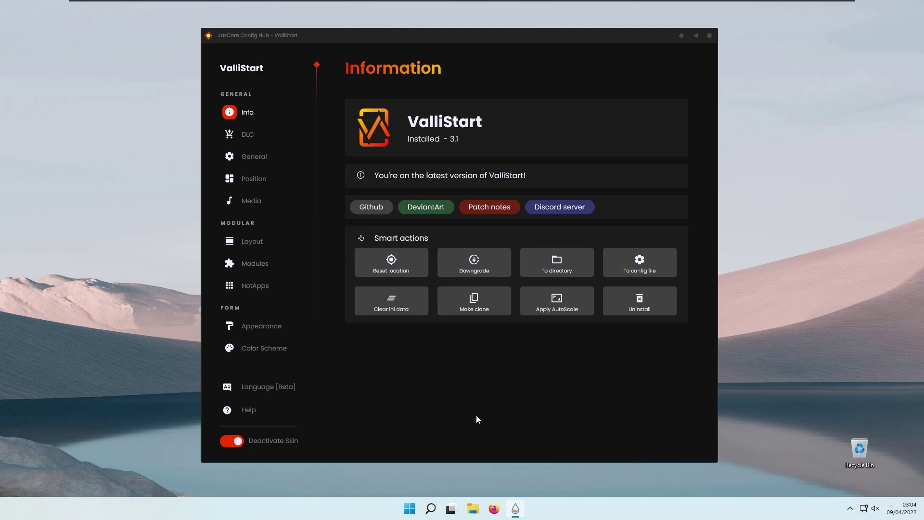
- Preview the ValliStart Start menu with the Windows key, dismiss it, and go to Layout
key(super)
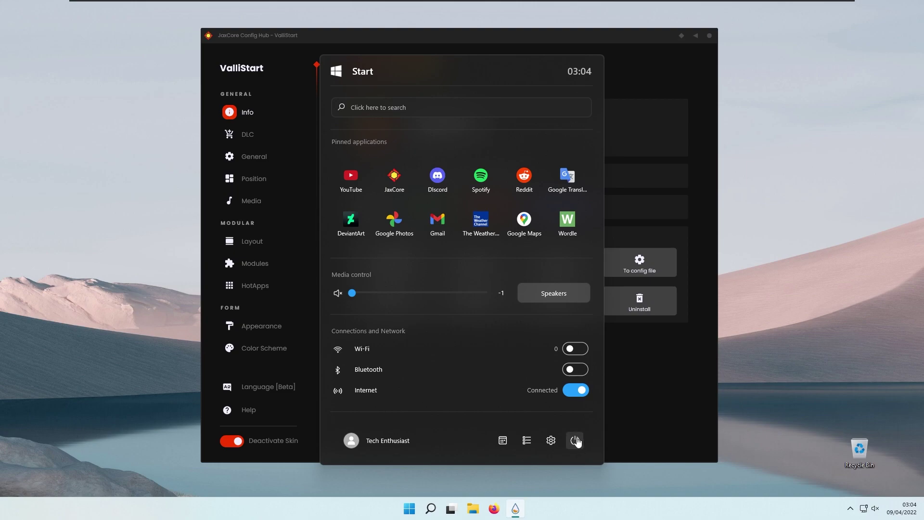
click(651, 369)
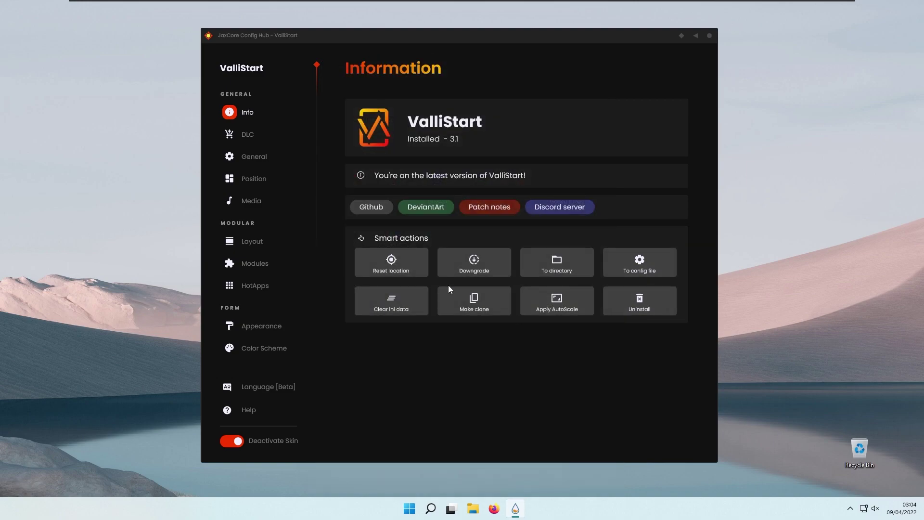
click(274, 246)
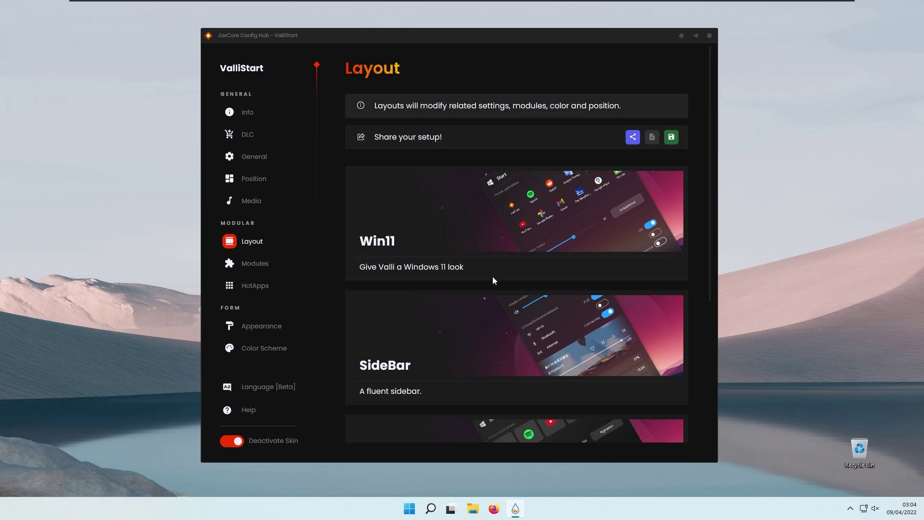
- Apply the SideBar ValliStart layout and check its start panel preview
scroll(452, 289, down, 3)
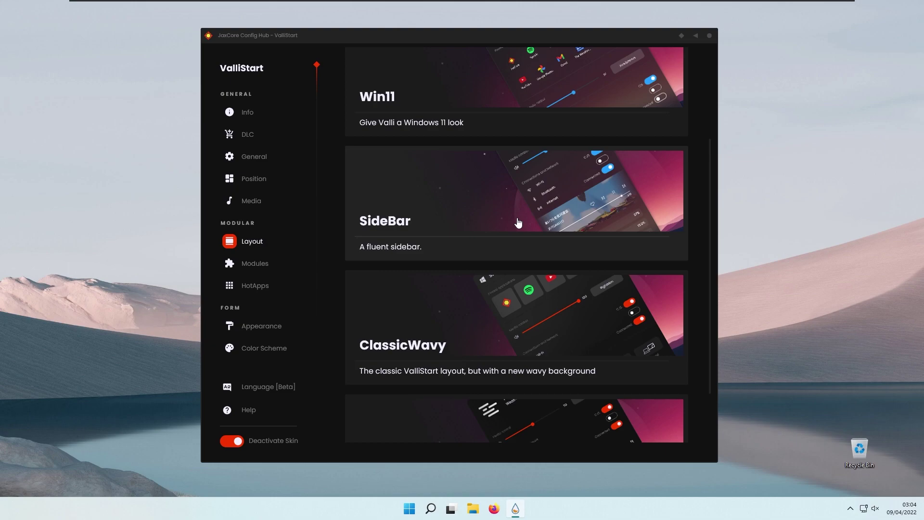
scroll(518, 223, up, 3)
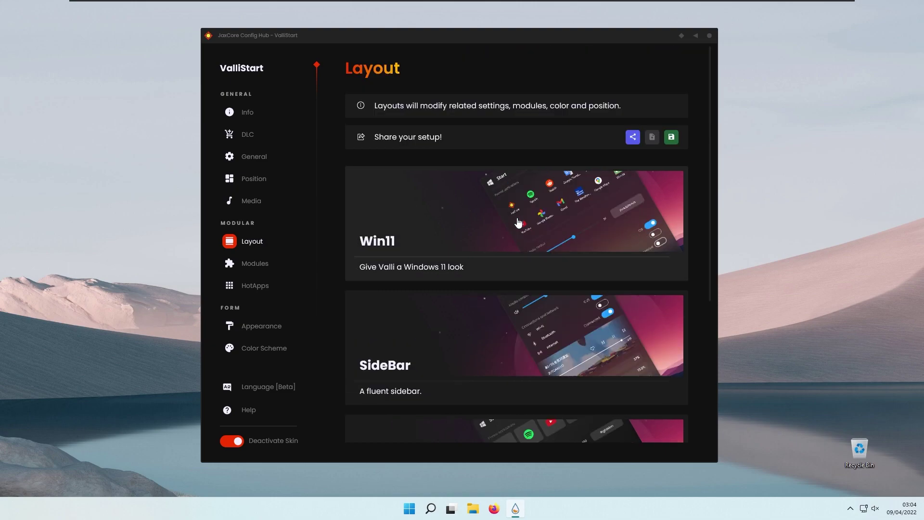
click(519, 222)
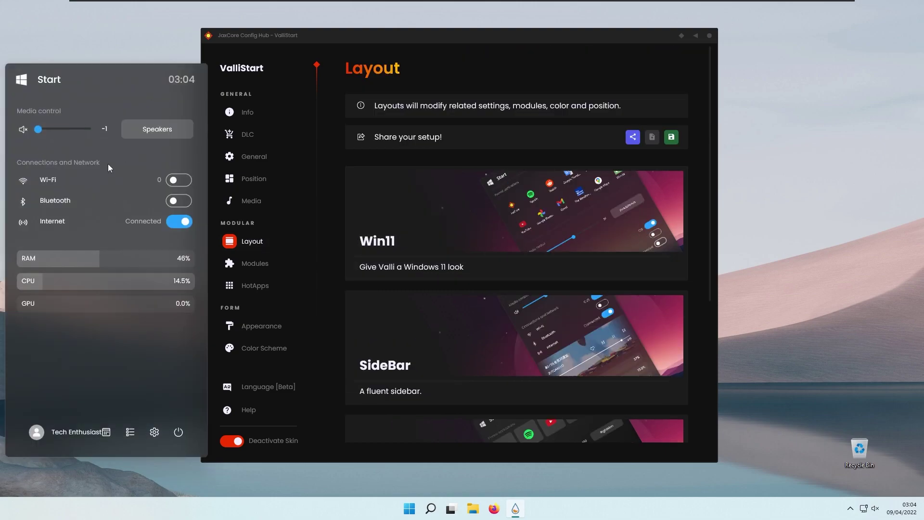
scroll(525, 309, down, 4)
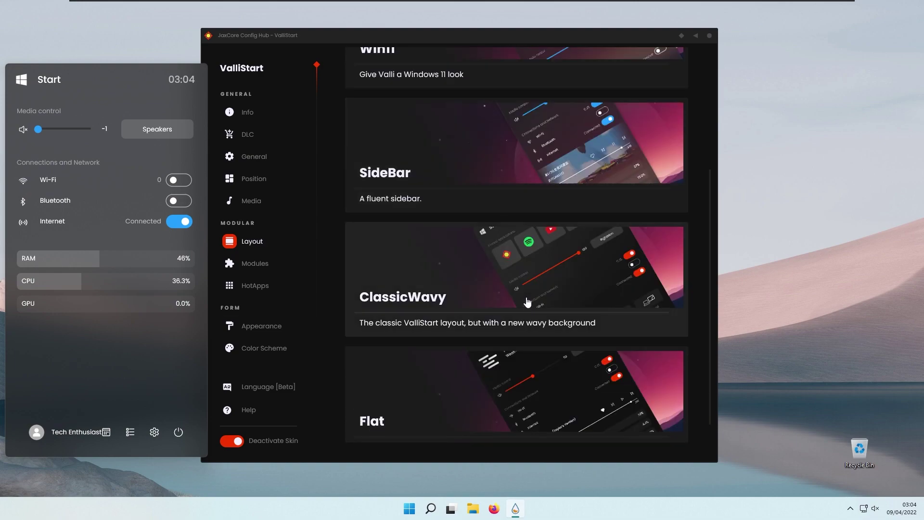
click(497, 244)
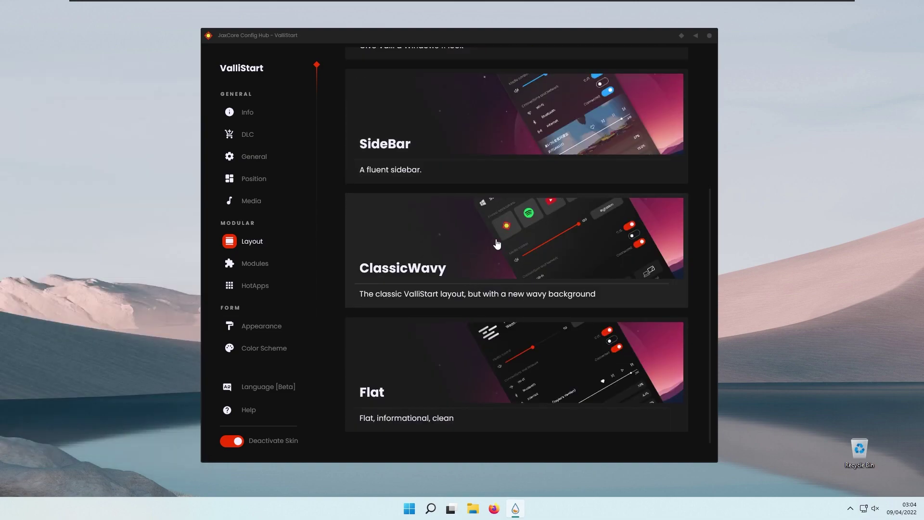
scroll(497, 244, up, 5)
- Apply the ClassicWavy ValliStart layout and check its start panel preview
scroll(496, 243, down, 2)
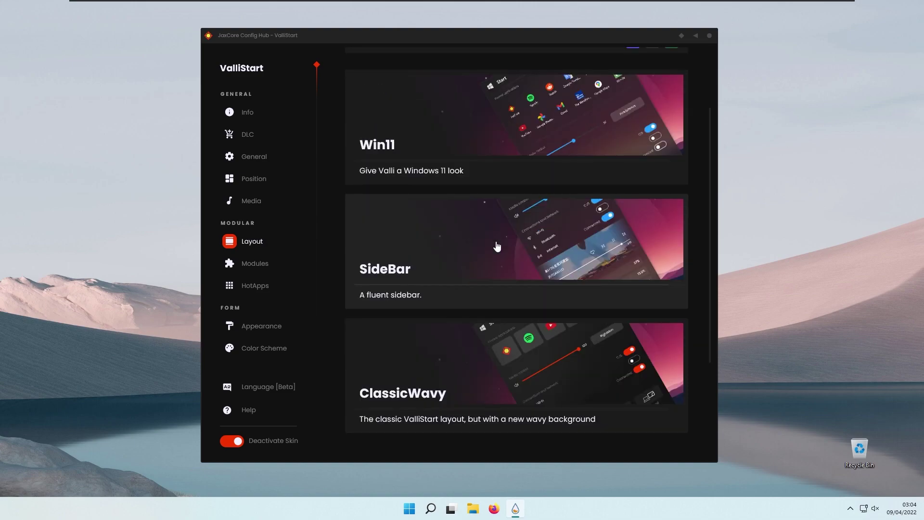
click(496, 243)
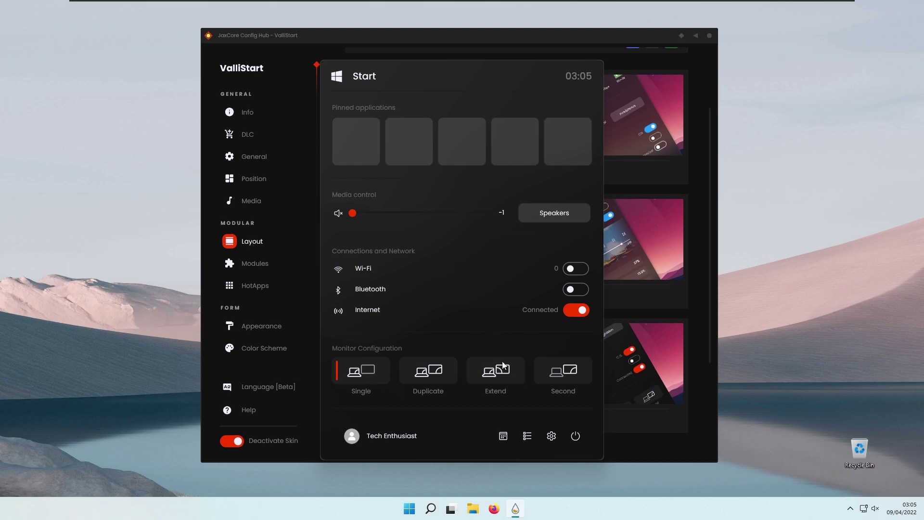
click(456, 36)
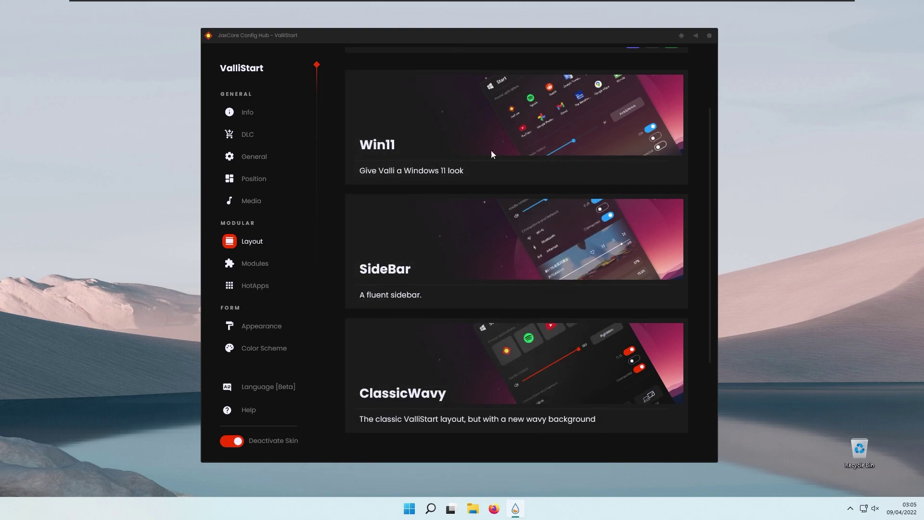
scroll(458, 305, down, 3)
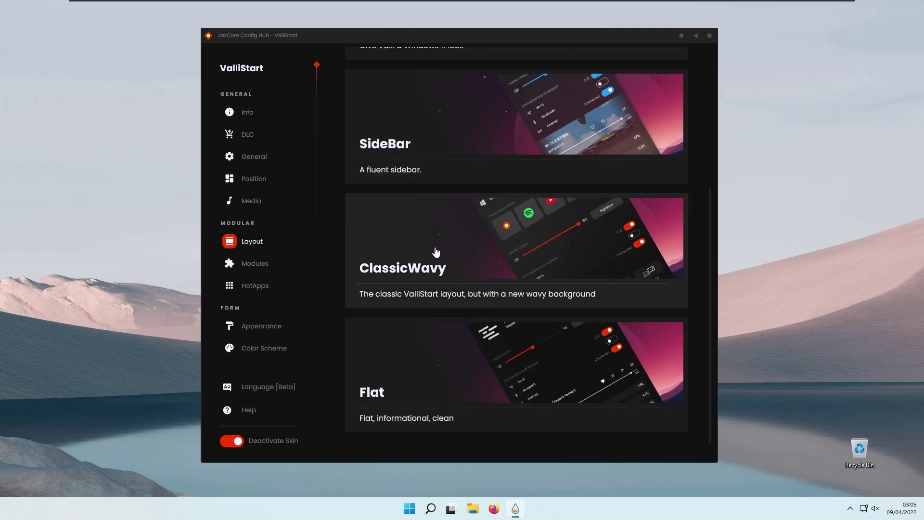
scroll(436, 255, up, 2)
scroll(435, 254, down, 2)
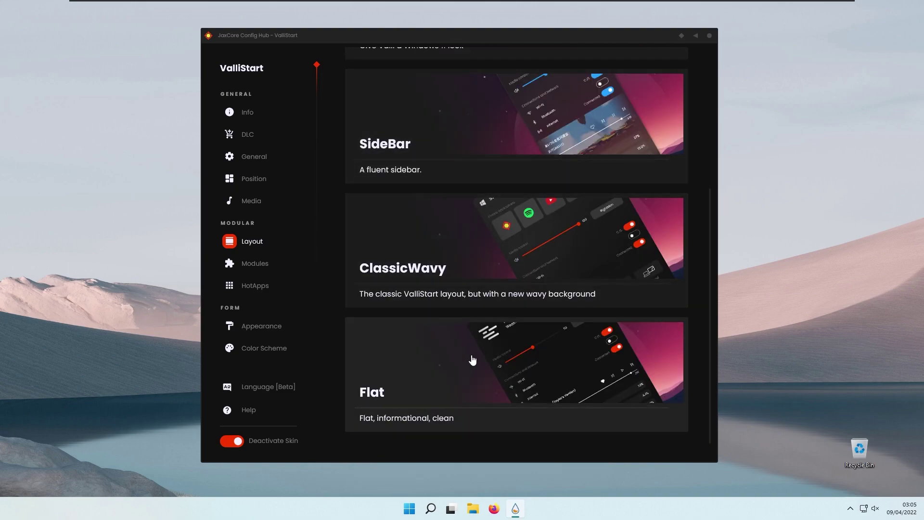
scroll(473, 360, up, 3)
key(super)
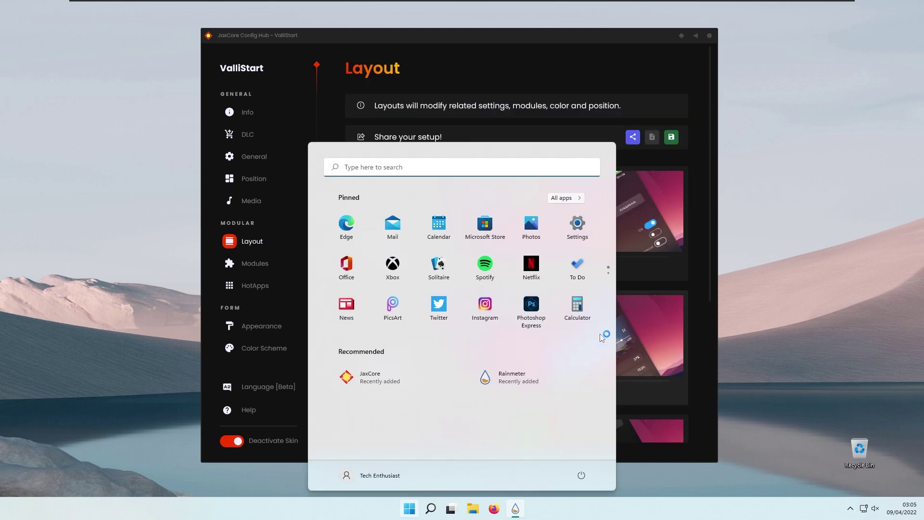
key(super)
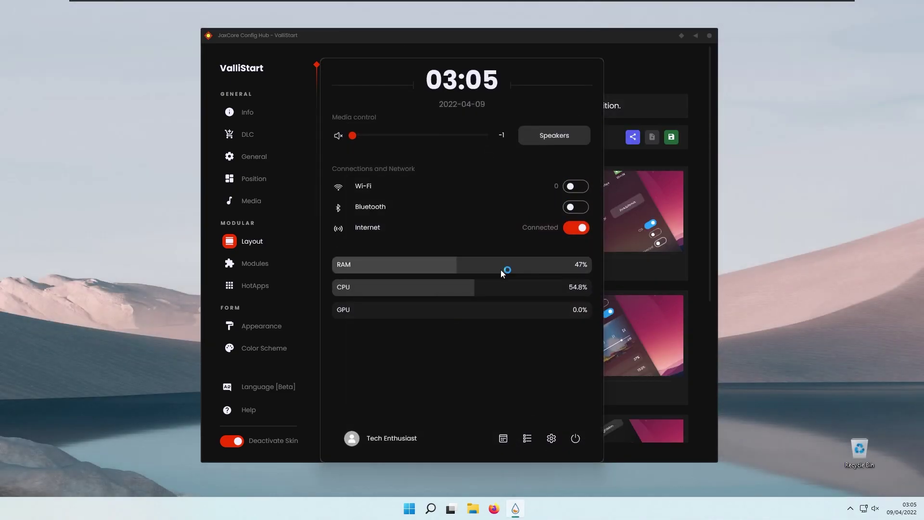
key(super)
key(super)
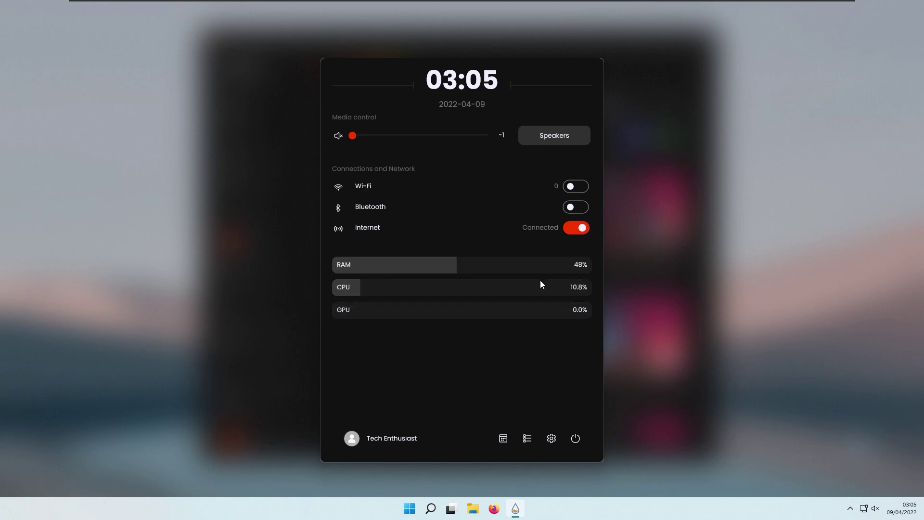
click(857, 286)
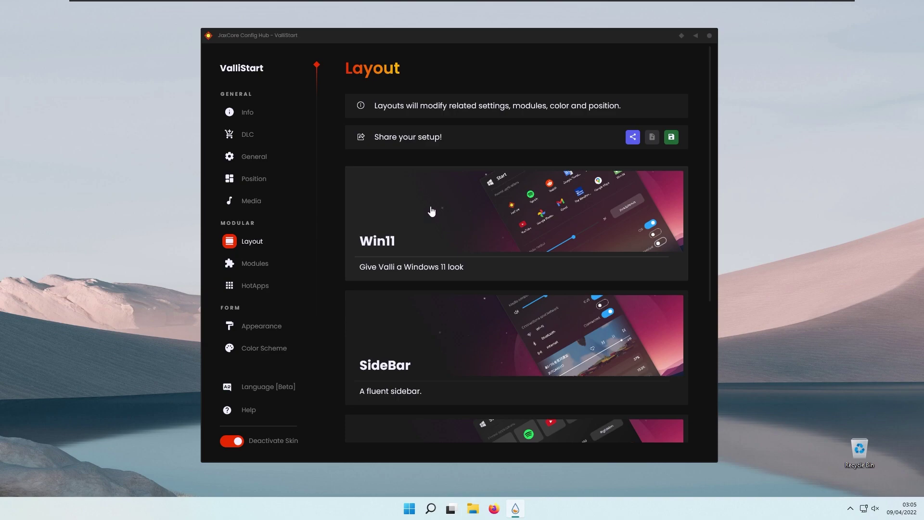
- Swap the first ValliStart module from GenericHeader to Weather and preview the Start menu
click(268, 266)
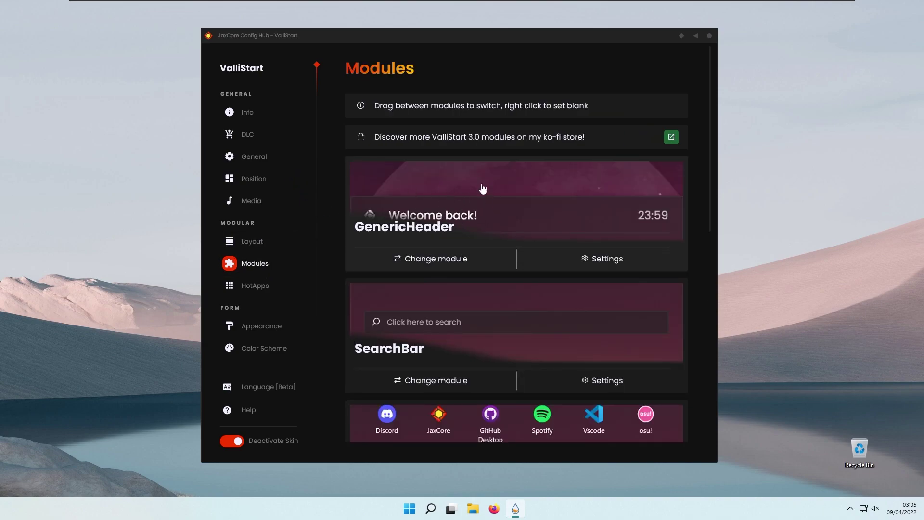
click(427, 265)
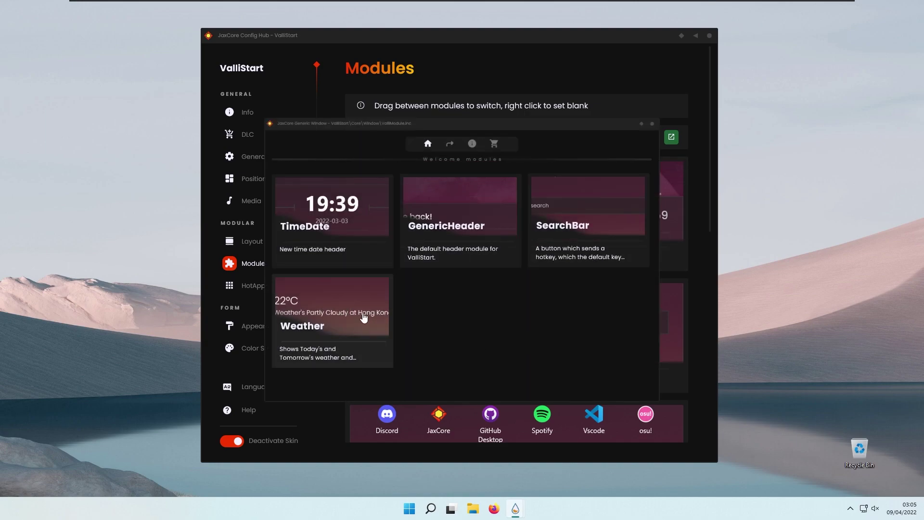
click(364, 318)
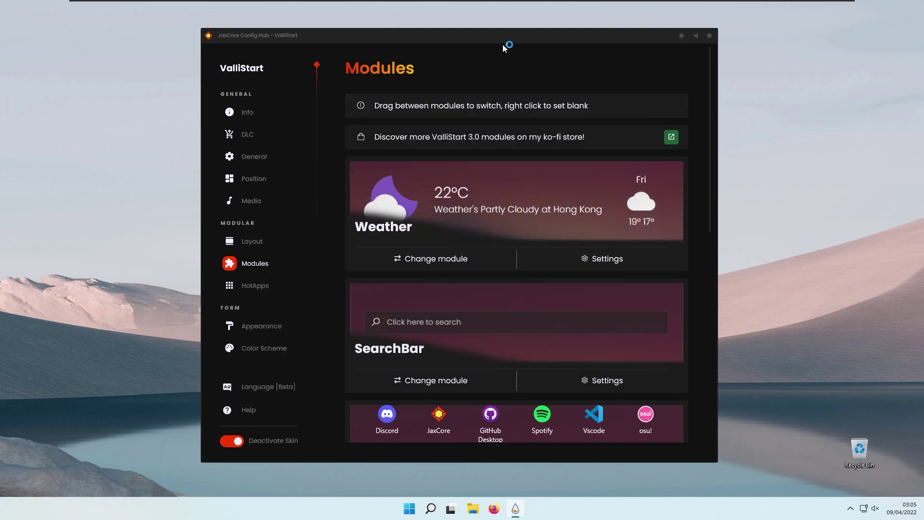
key(super)
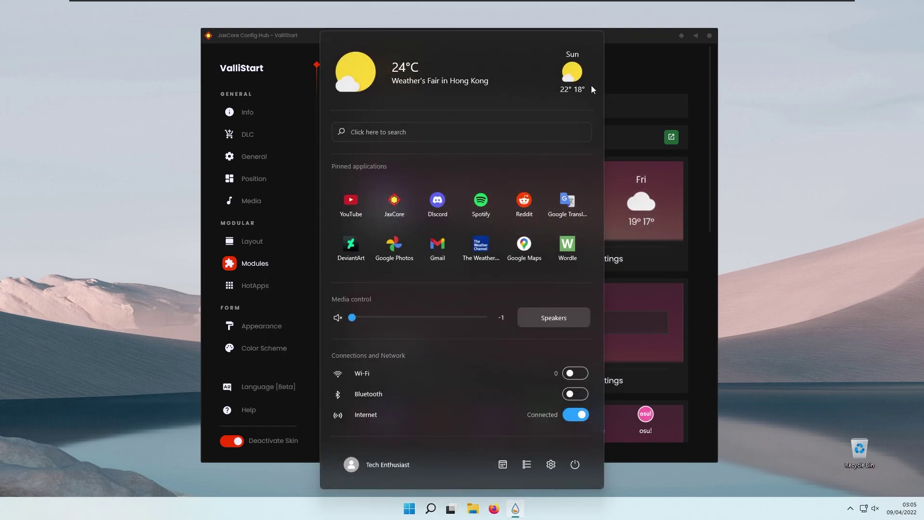
click(635, 271)
scroll(522, 262, down, 5)
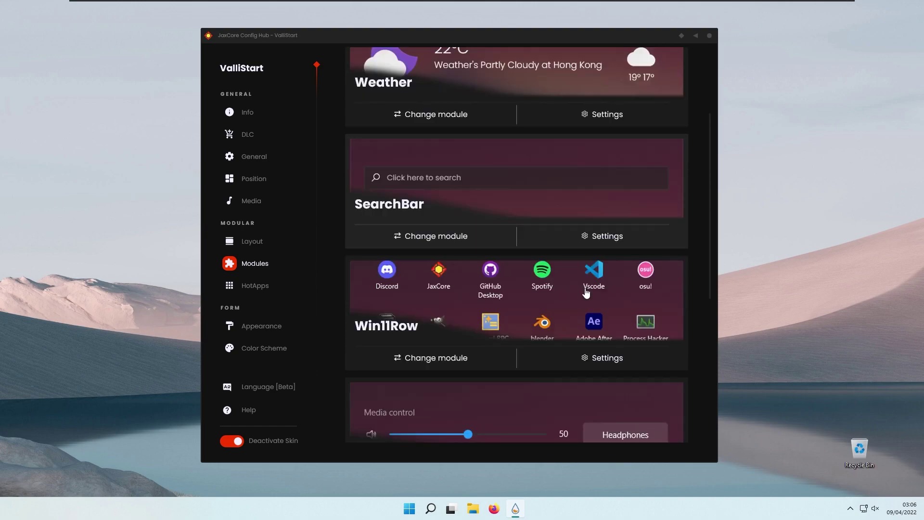
scroll(438, 186, down, 4)
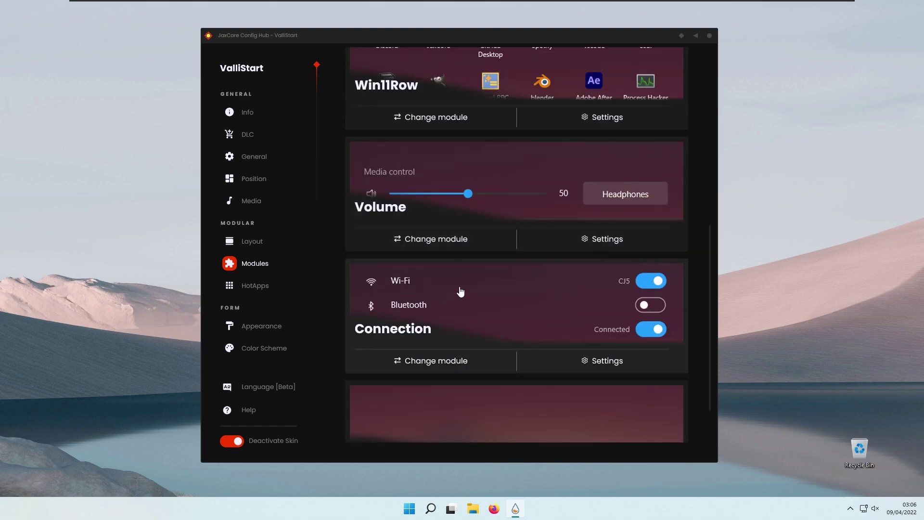
scroll(547, 286, up, 7)
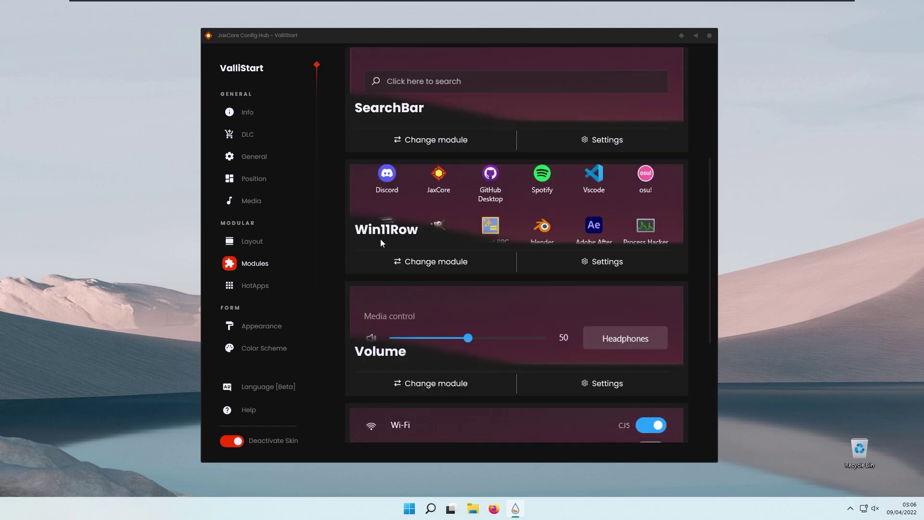
scroll(409, 232, up, 2)
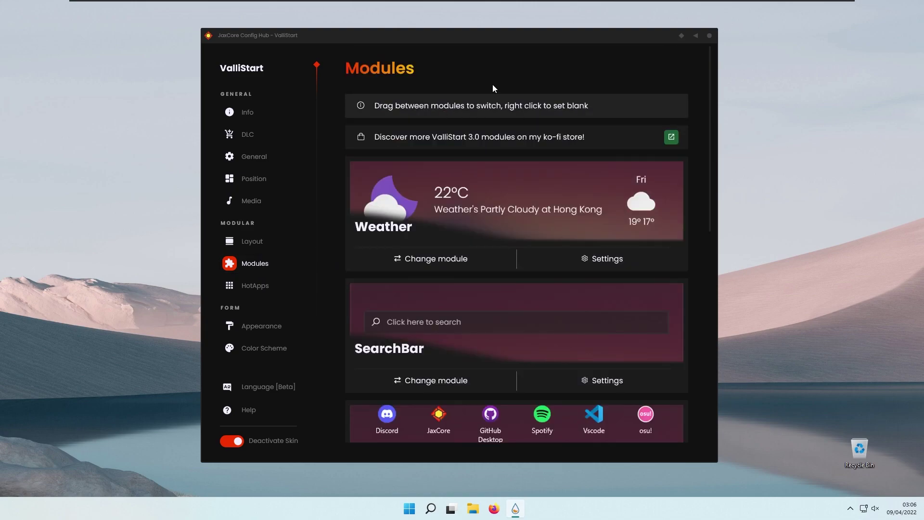
- Apply the Transparent colour scheme to the ValliStart menu
click(282, 353)
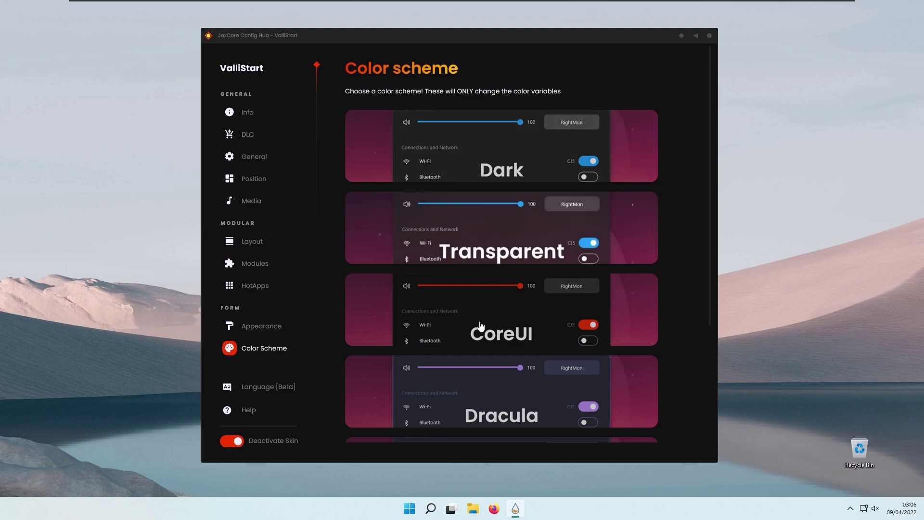
scroll(480, 326, down, 3)
scroll(515, 330, up, 2)
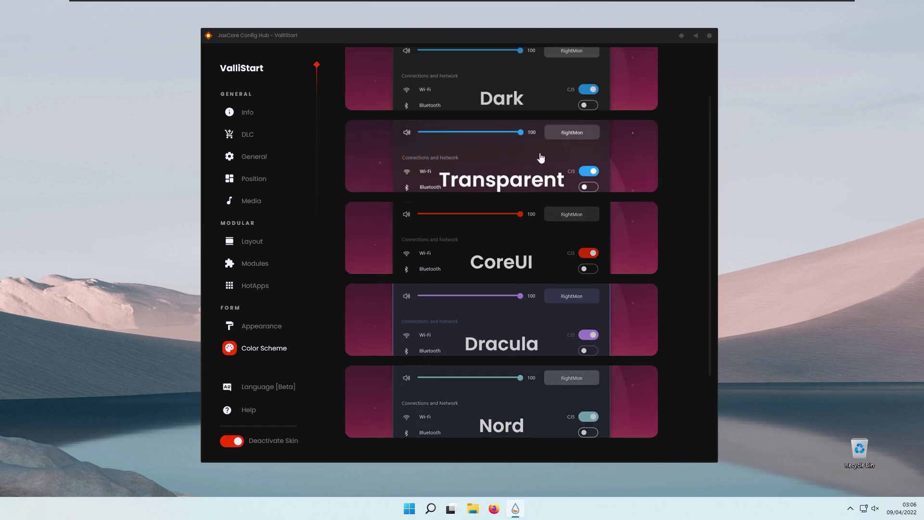
scroll(541, 158, up, 2)
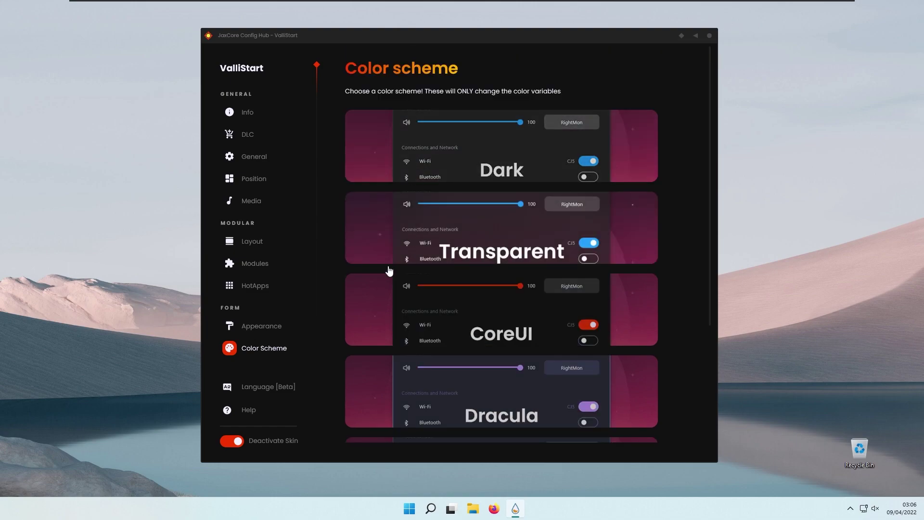
click(487, 248)
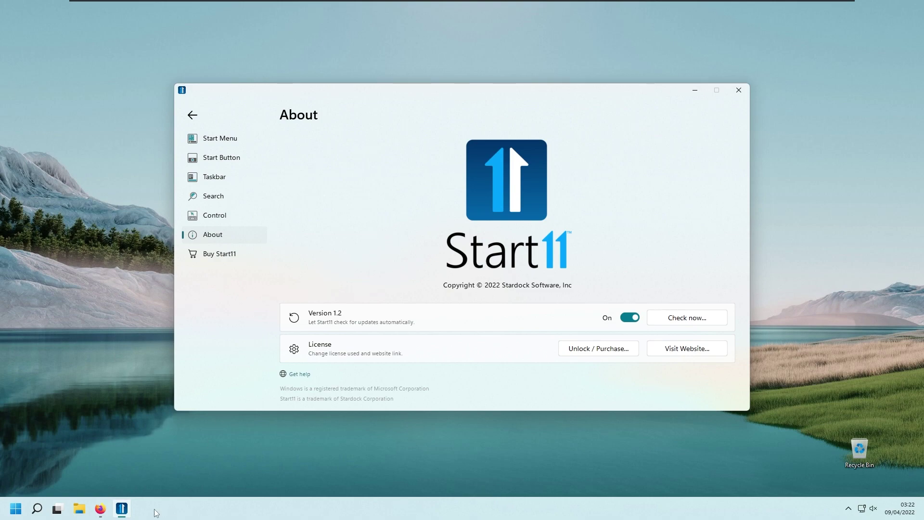
click(102, 510)
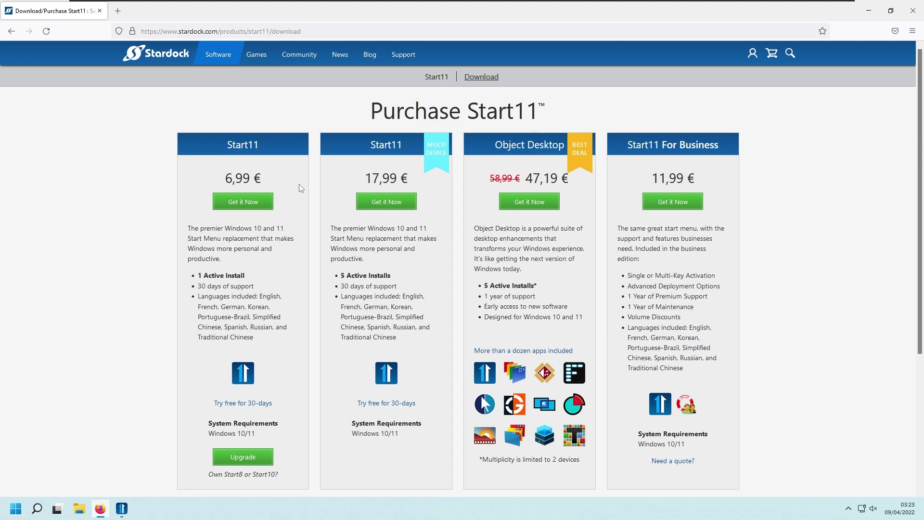
click(869, 11)
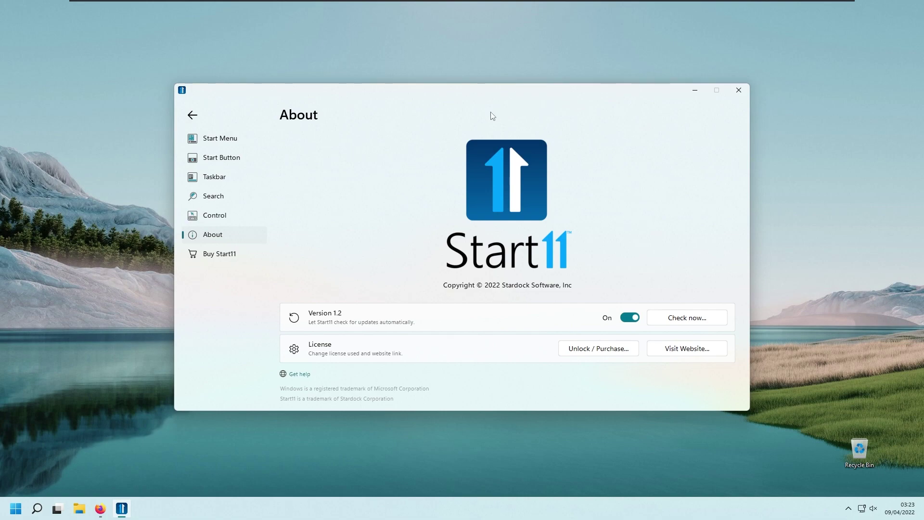
- Set Start11's Start menu style to Windows 10 and preview the tiled menu
click(236, 143)
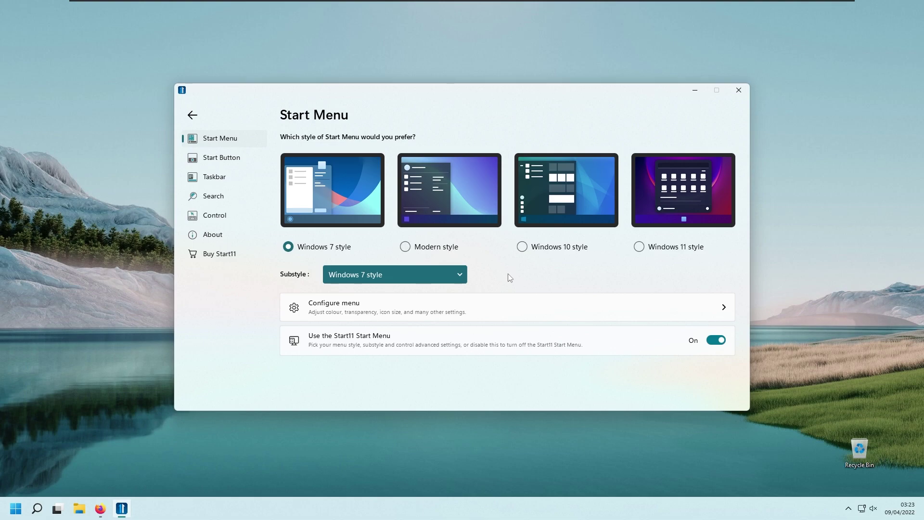
click(547, 250)
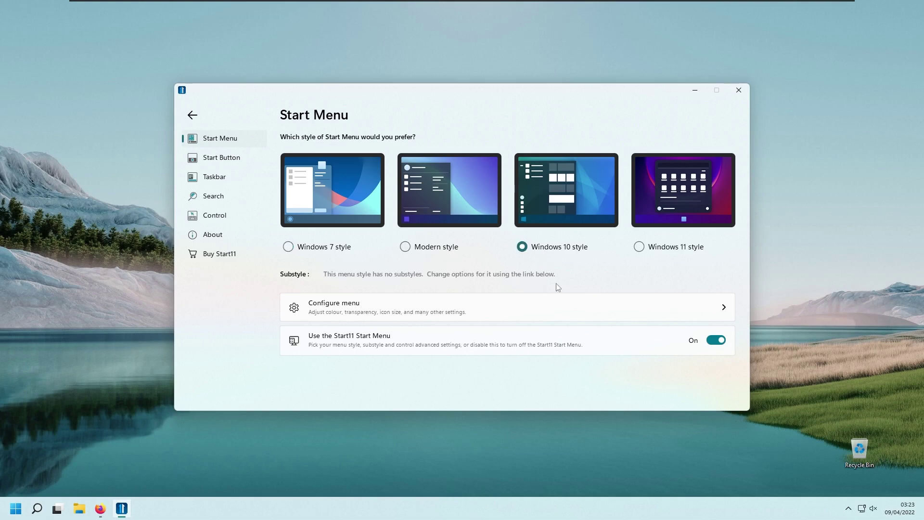
key(super)
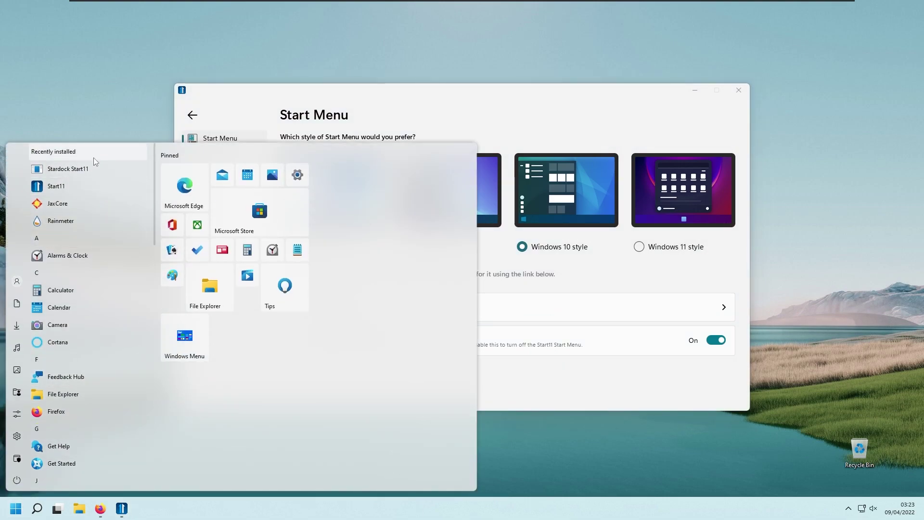
scroll(85, 366, down, 5)
scroll(96, 409, up, 5)
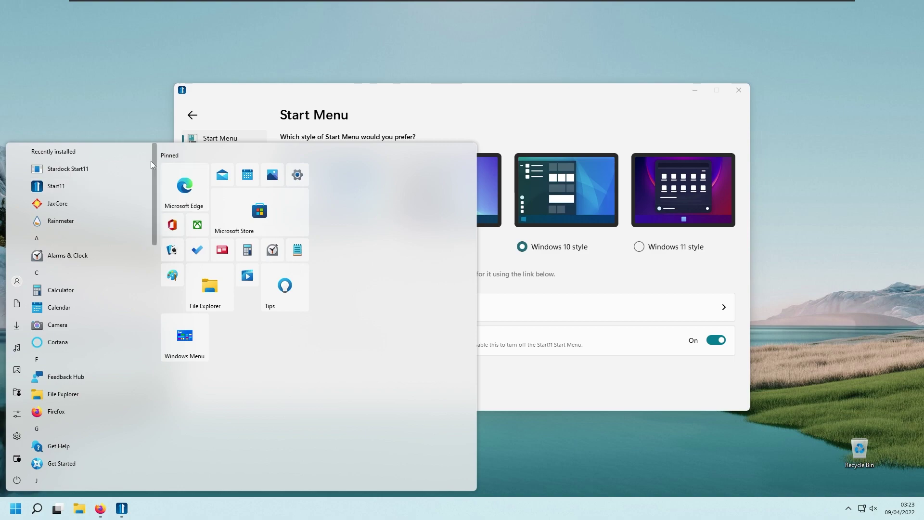
click(398, 100)
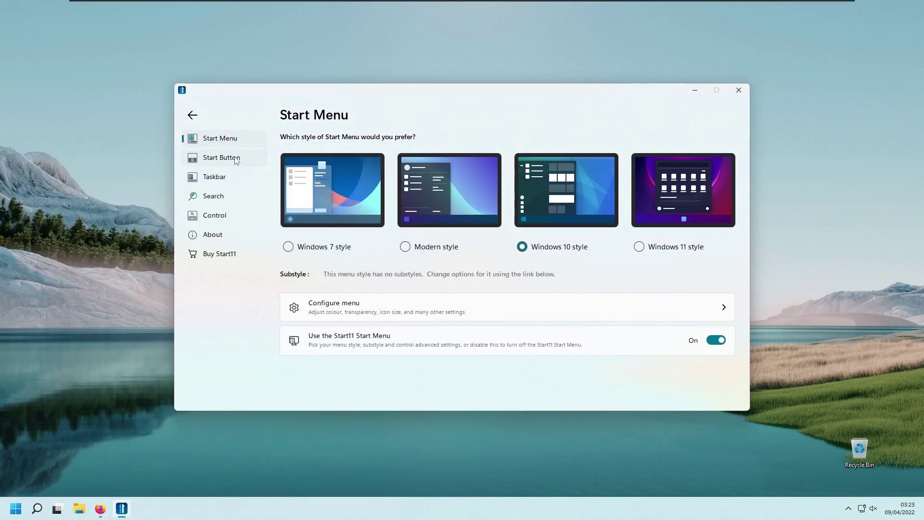
- Look over Start11's Start Button options, then bring up the Taskbar settings
click(233, 164)
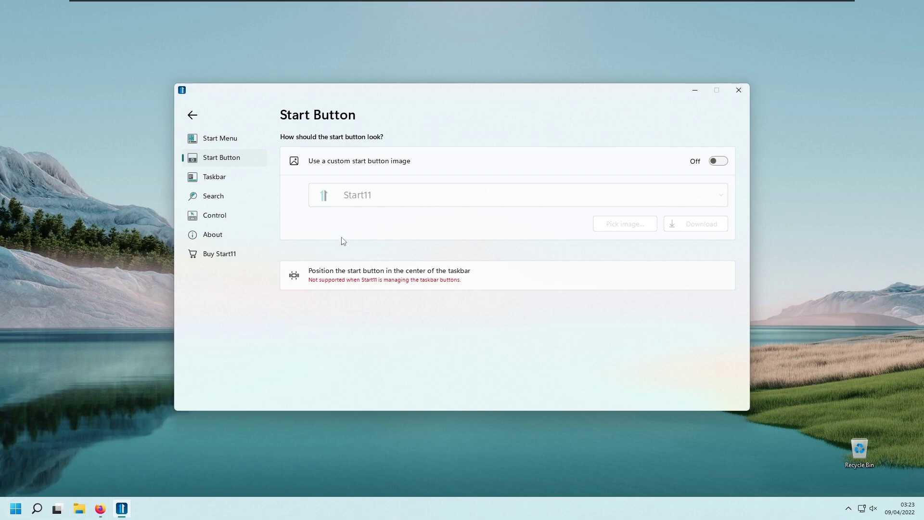
click(258, 175)
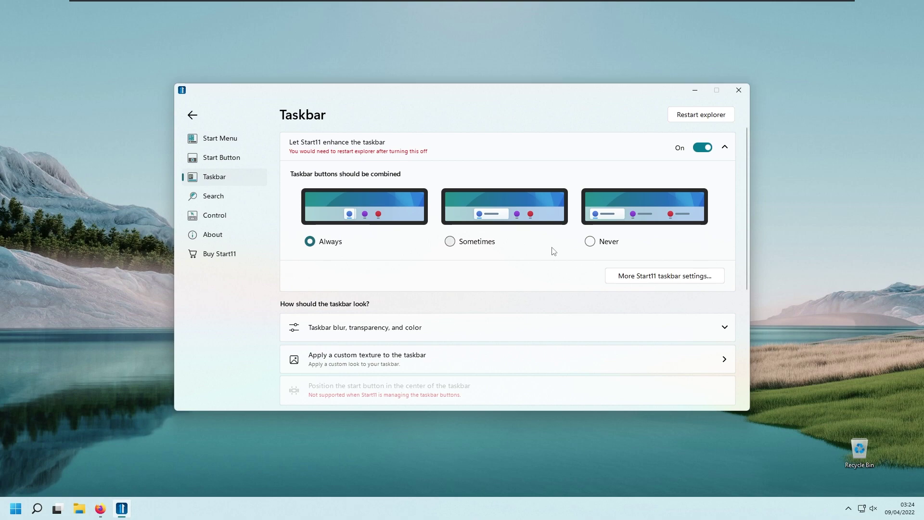
- Set 'Taskbar buttons should be combined' to Never and check the separate window buttons
click(608, 241)
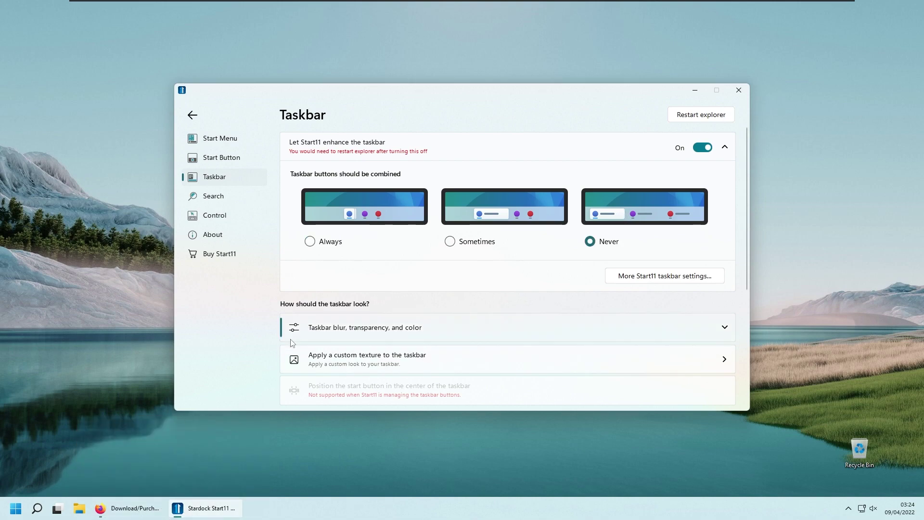
click(159, 509)
click(184, 511)
click(238, 198)
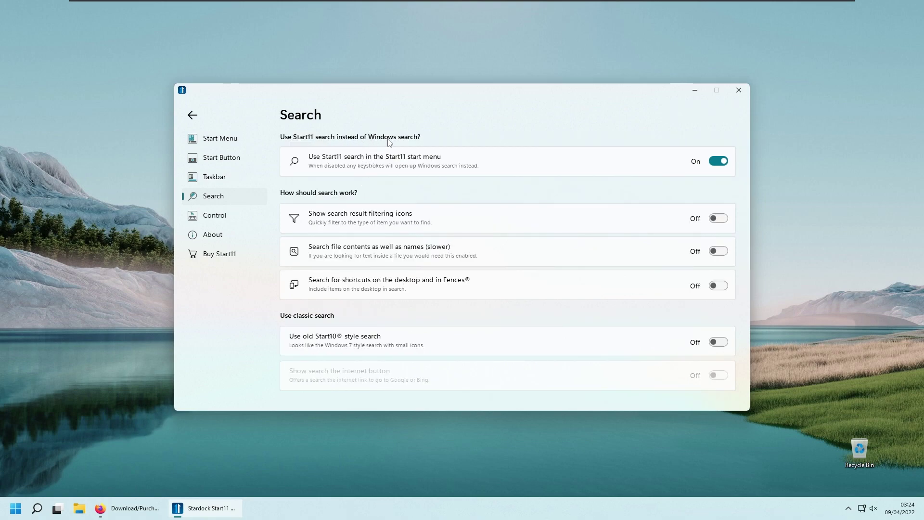
- Preview the Start11 Start menu from the Search page, then go to Control settings
click(15, 513)
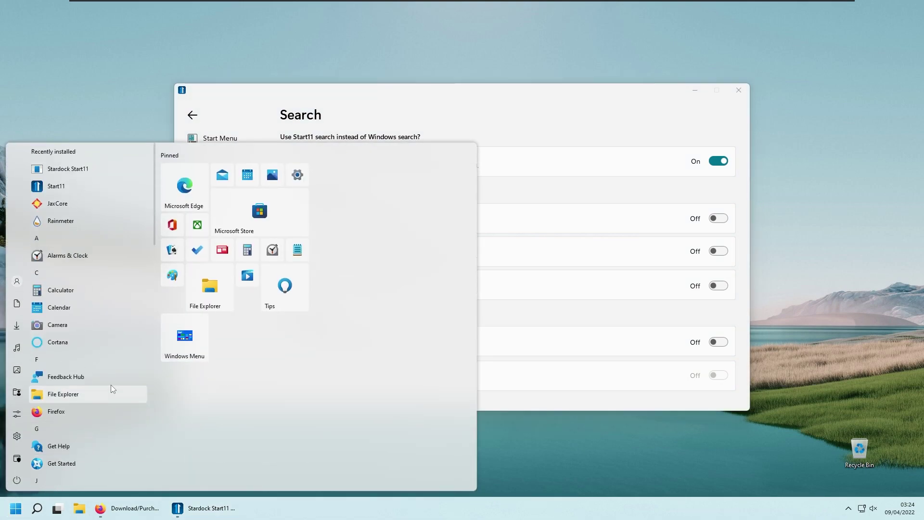
click(533, 102)
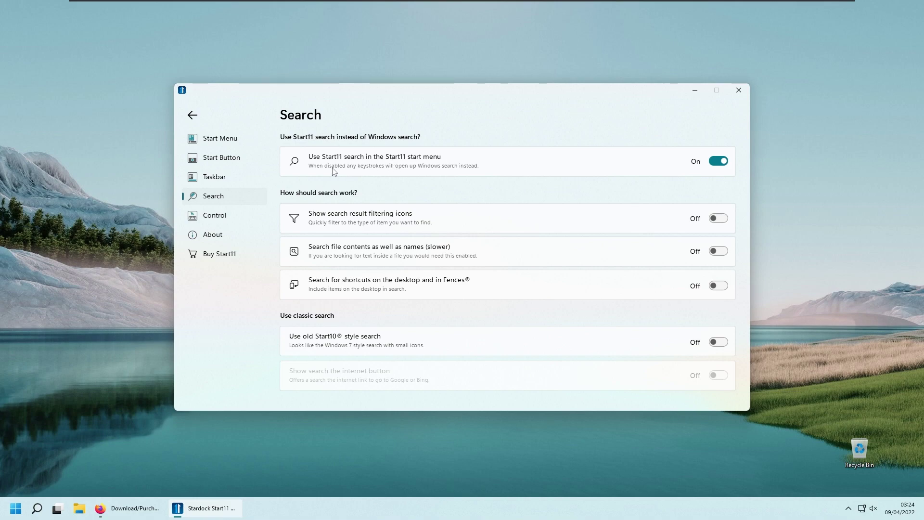
click(241, 213)
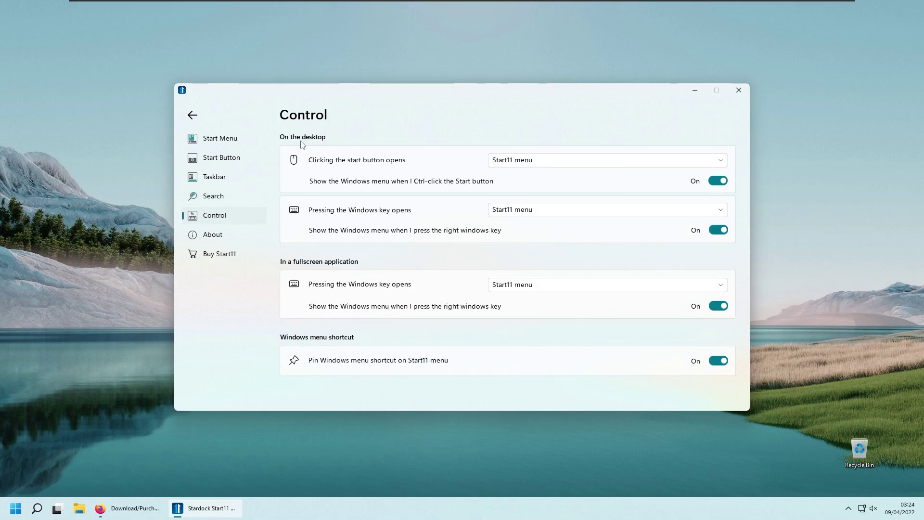
click(536, 163)
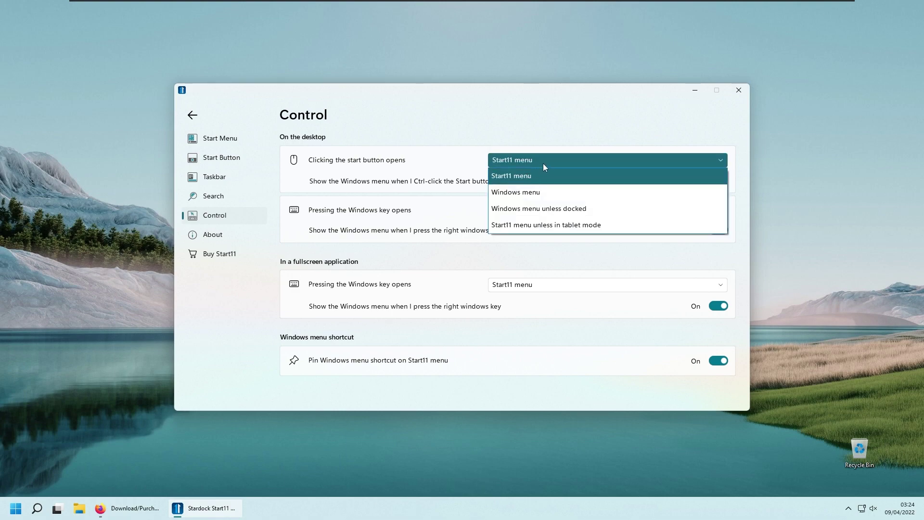
click(556, 138)
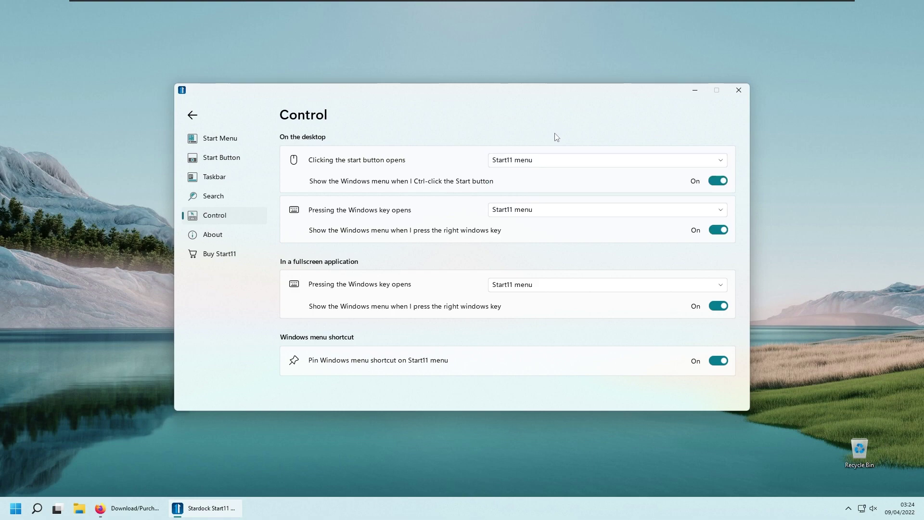
click(496, 213)
click(529, 206)
- Open Start Menu > Configure menu > Customize menu visual appearance in Start11
click(239, 139)
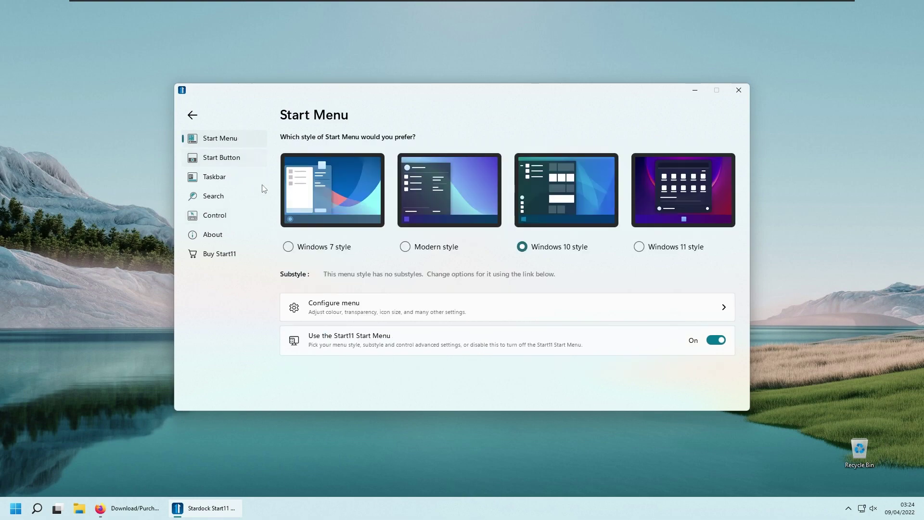
click(357, 308)
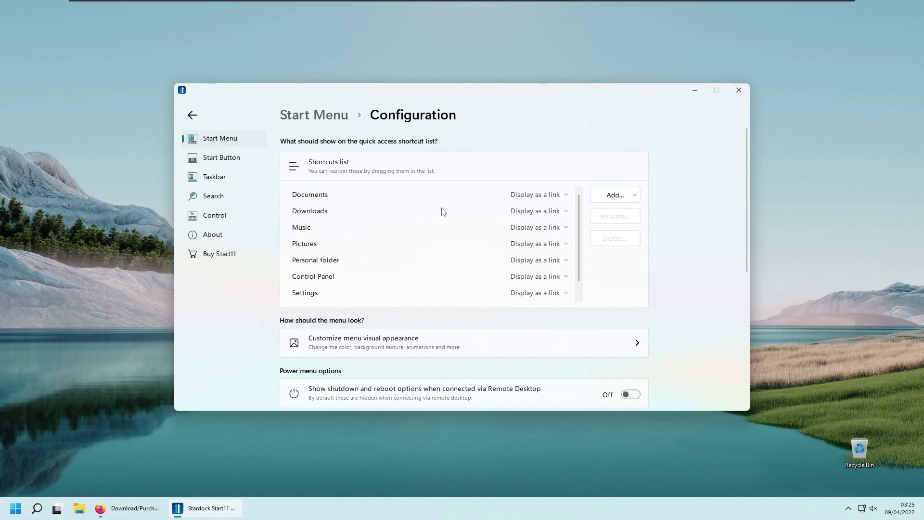
scroll(746, 165, down, 1)
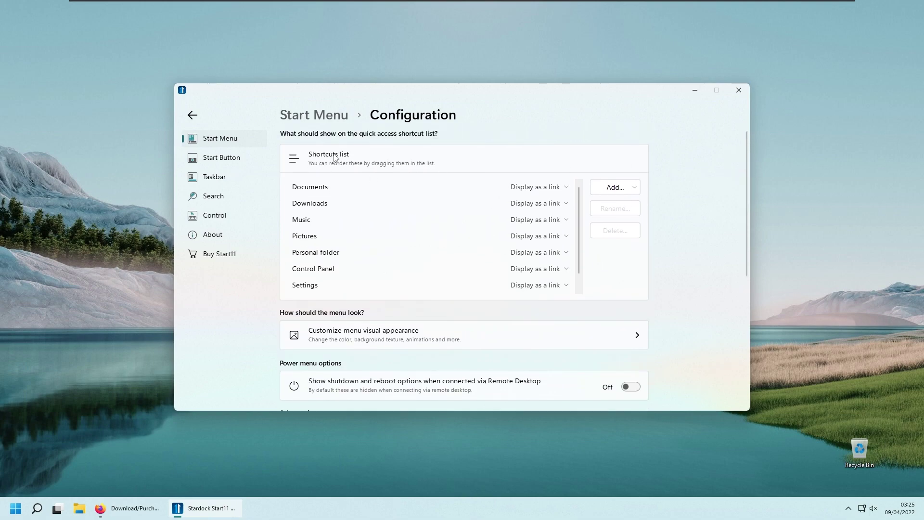
scroll(451, 259, down, 1)
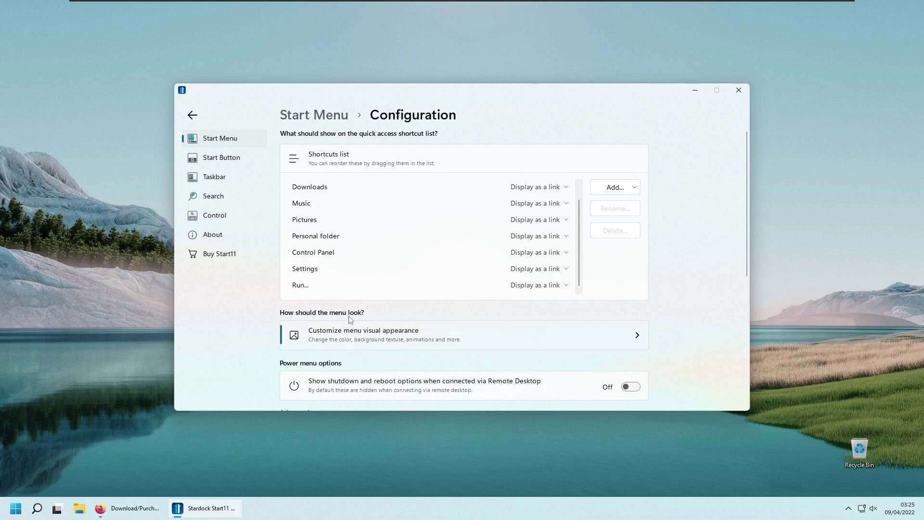
click(373, 340)
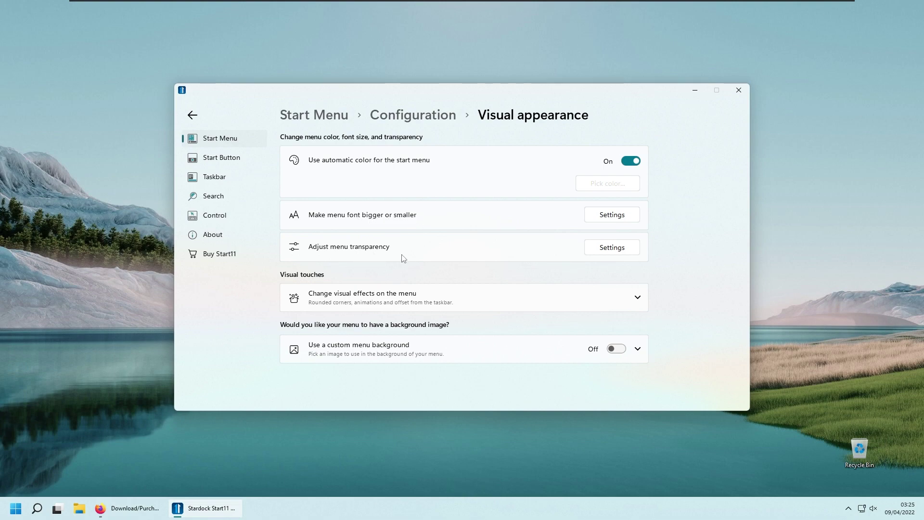
- Set the Start11 taskbar size to Small and restart Explorer to apply it
click(506, 302)
scroll(501, 303, down, 2)
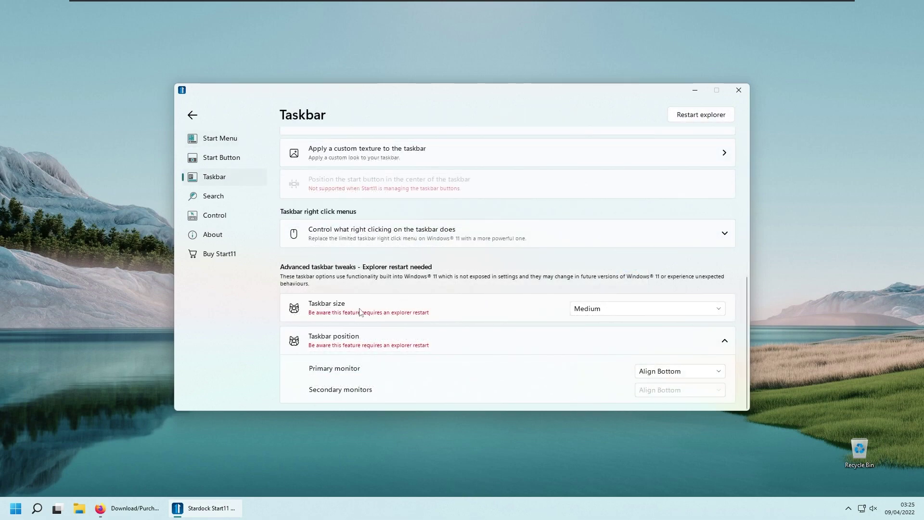
click(610, 313)
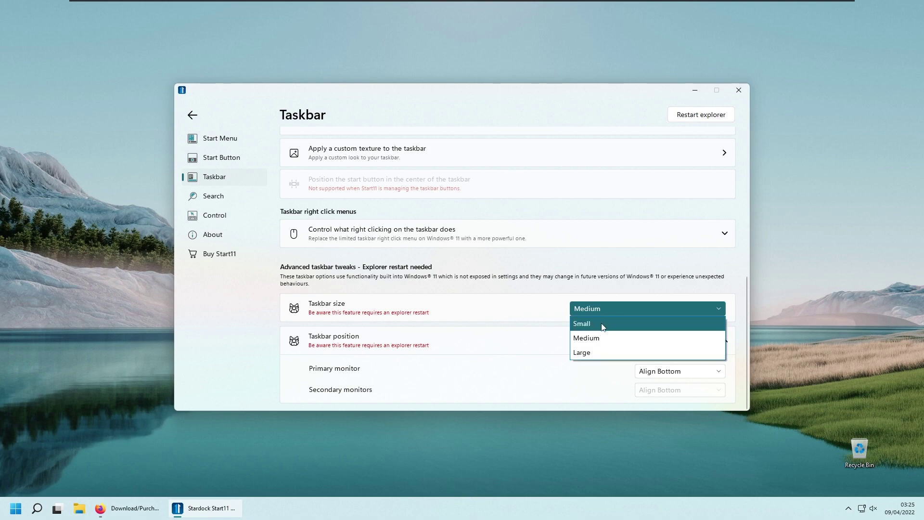
click(603, 327)
click(694, 113)
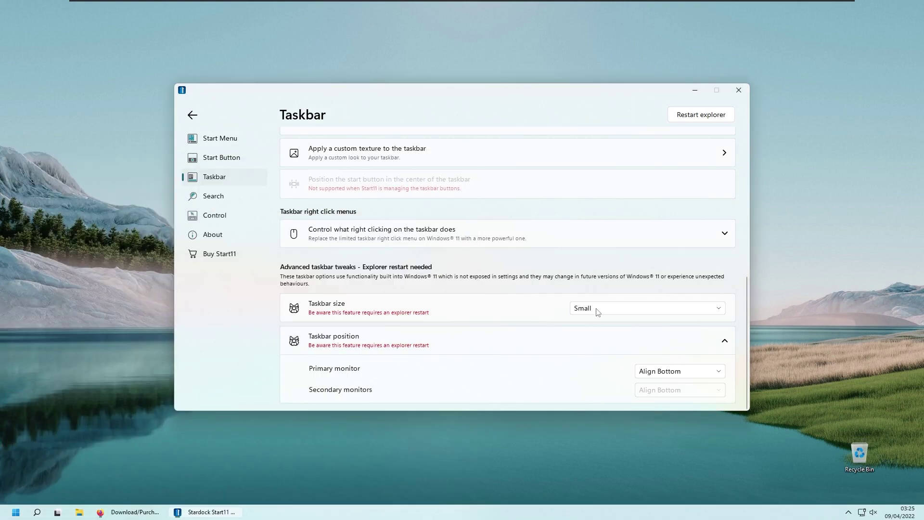
click(598, 310)
click(432, 299)
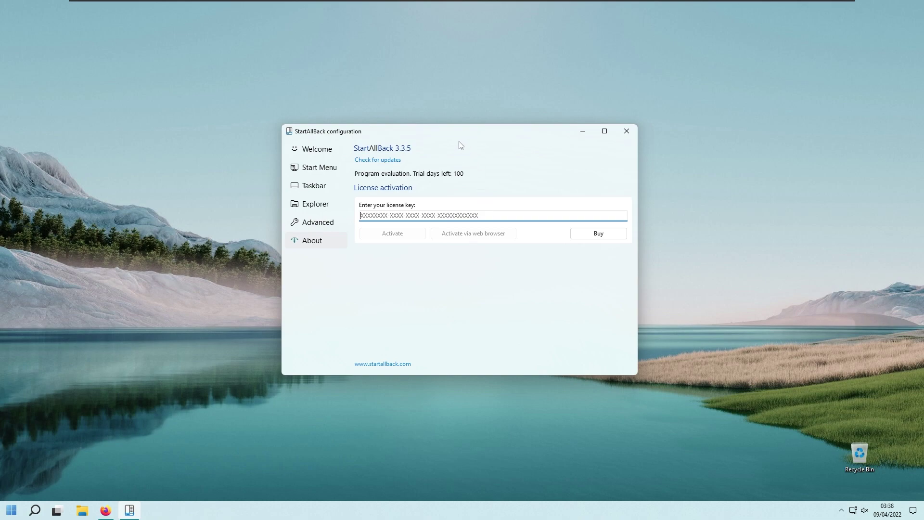
- Preview the Remastered 7 theme, apply Proper 11, then go to the Start Menu settings
click(332, 152)
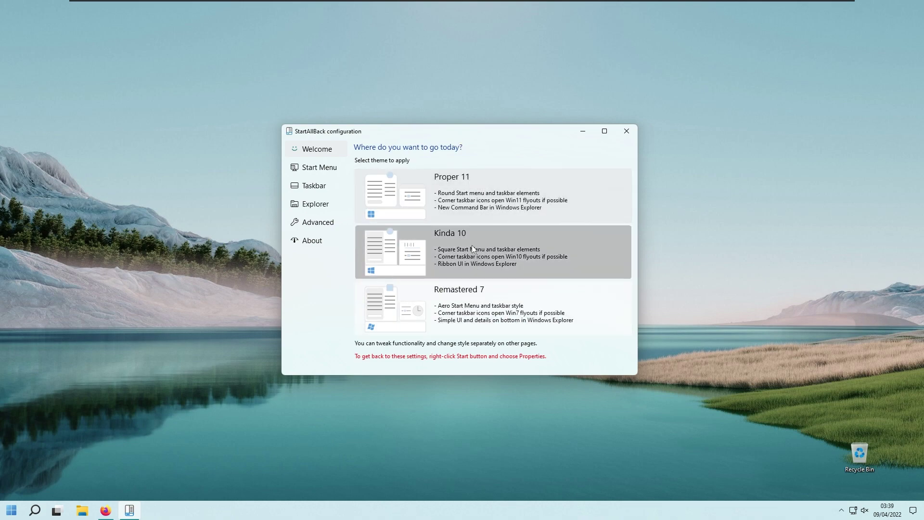
click(489, 295)
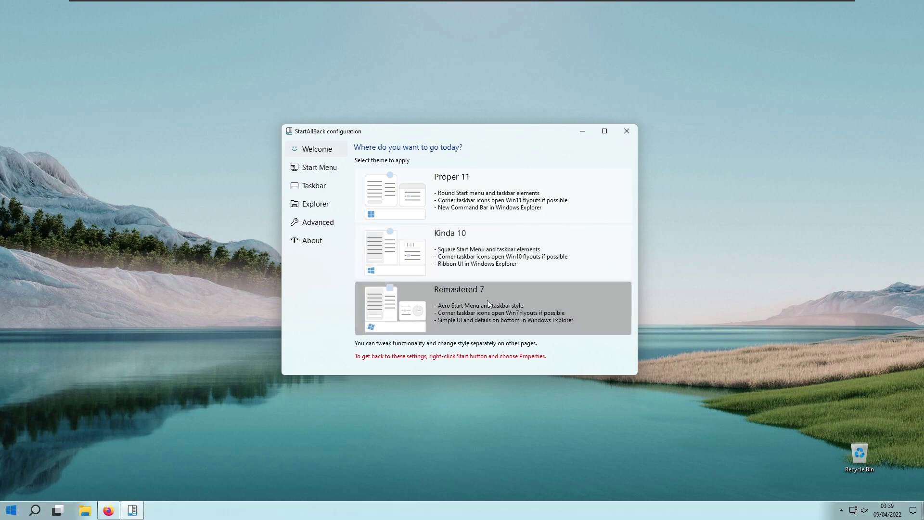
click(497, 190)
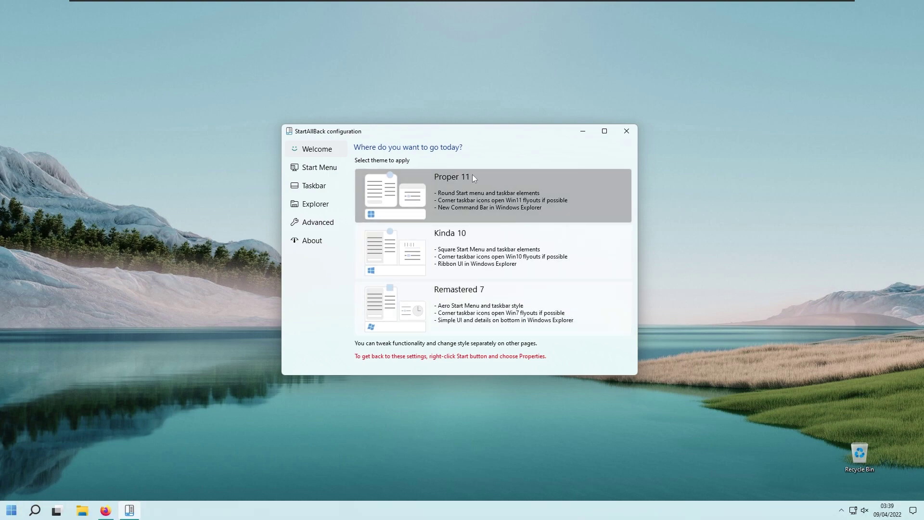
click(331, 169)
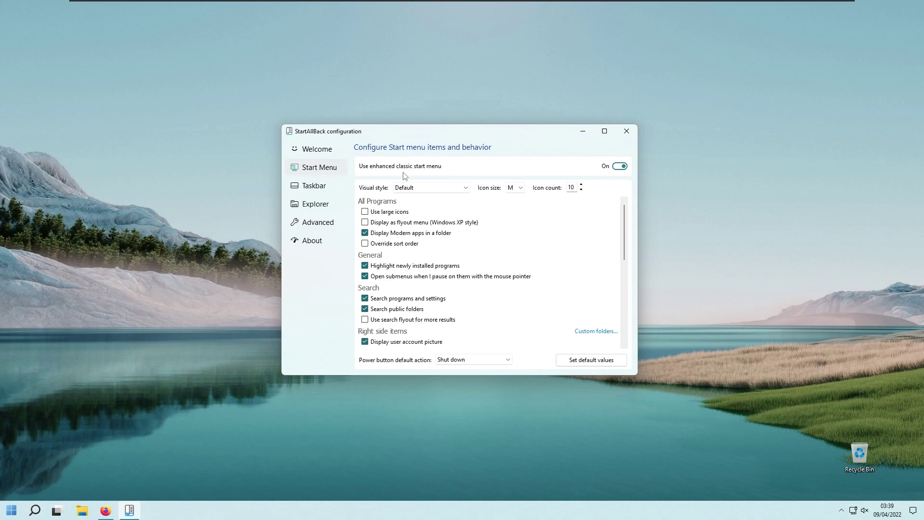
- Keep the Start menu's Default visual style and M icon size, then go to Taskbar settings
drag(417, 138, 406, 140)
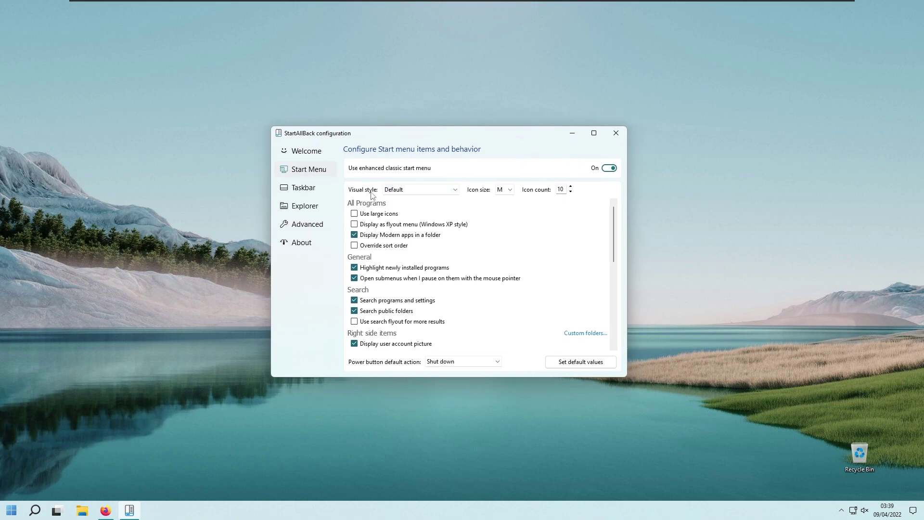
click(405, 192)
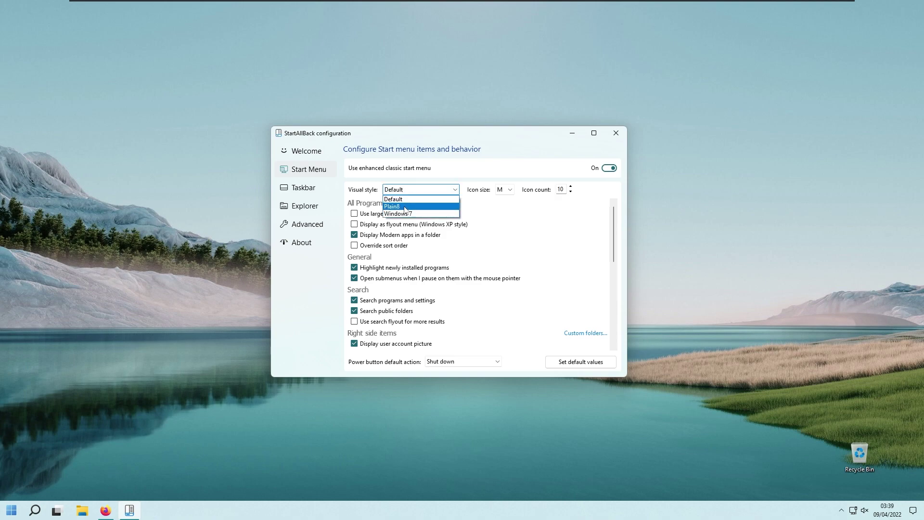
click(485, 168)
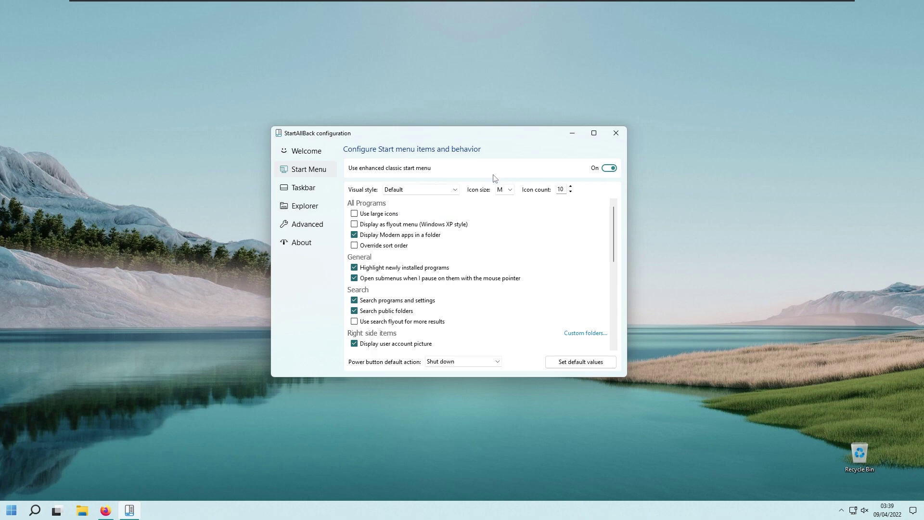
click(505, 192)
click(568, 202)
scroll(477, 255, down, 4)
scroll(477, 256, down, 3)
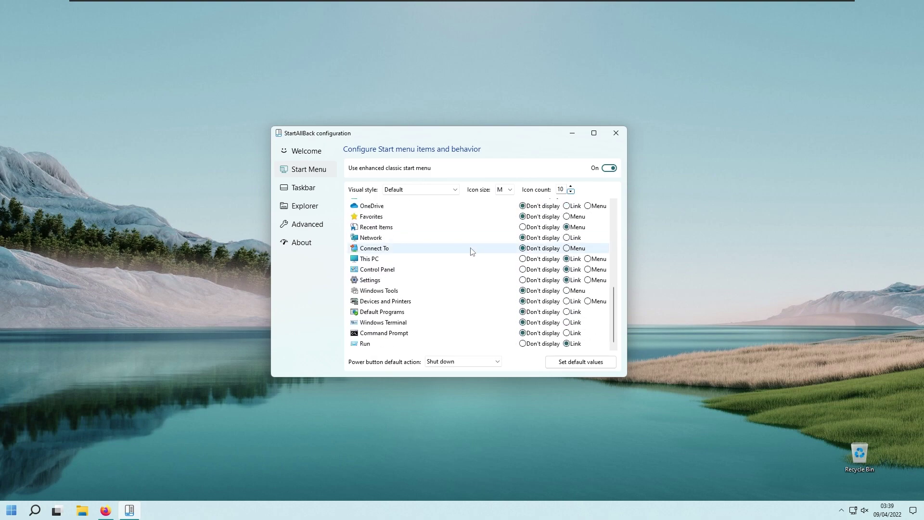
click(327, 189)
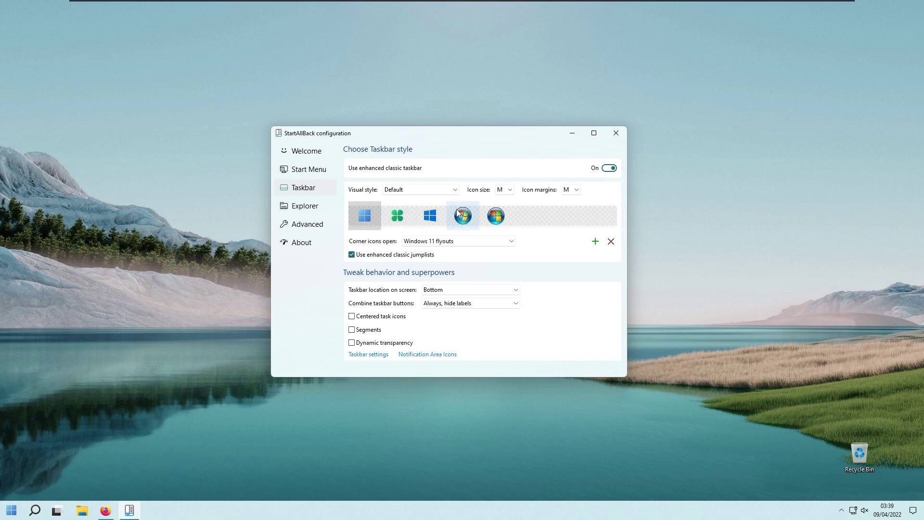
click(432, 211)
click(463, 216)
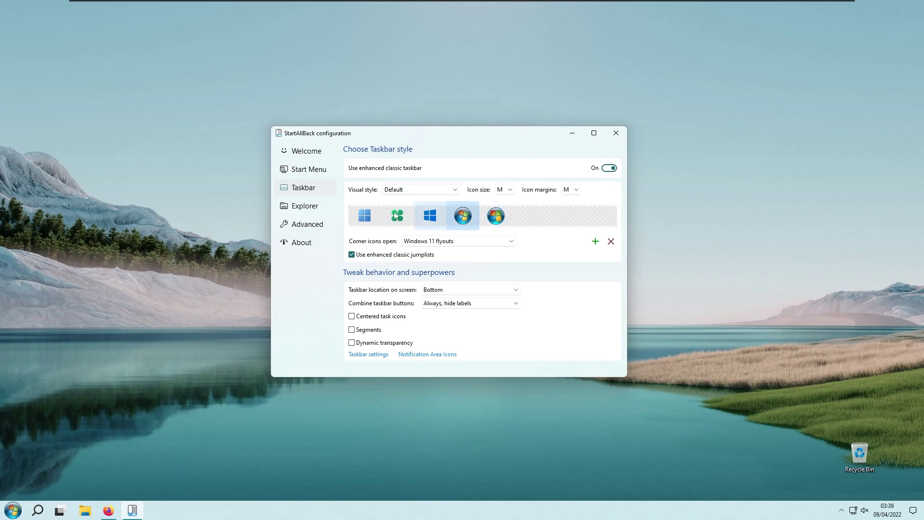
click(368, 216)
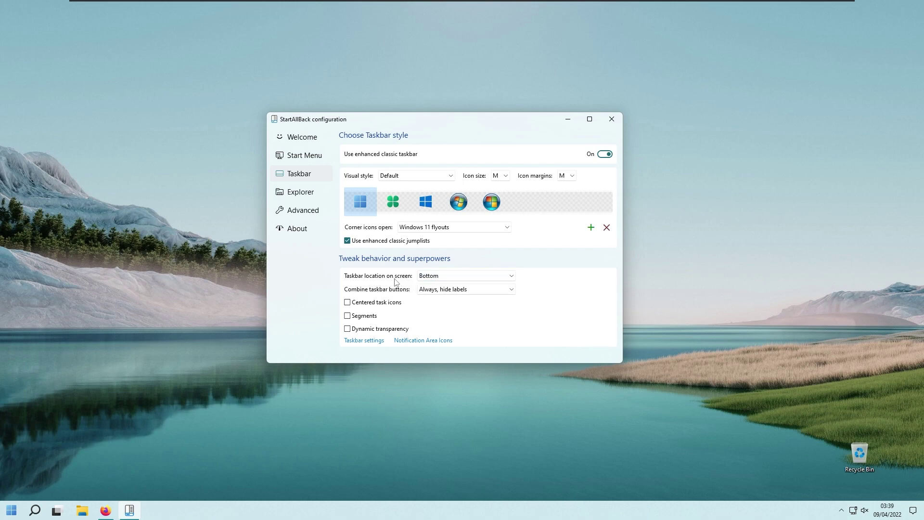
click(444, 277)
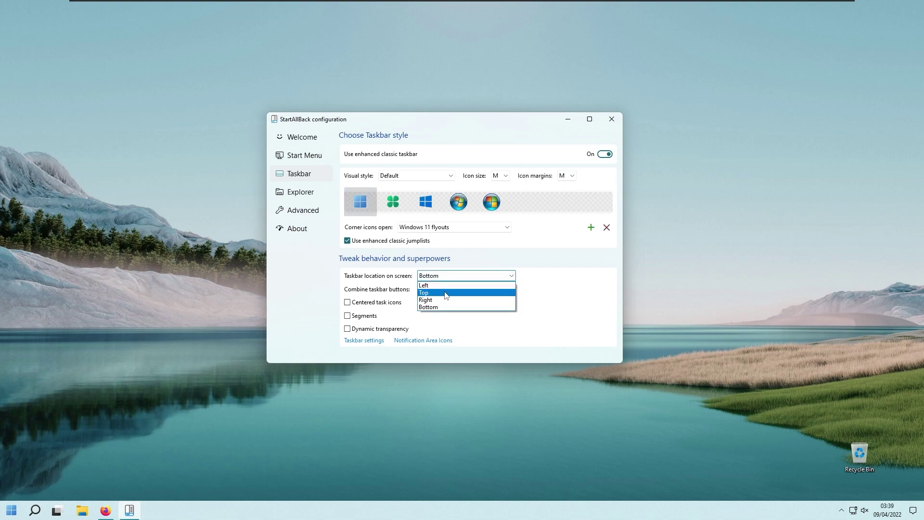
click(444, 293)
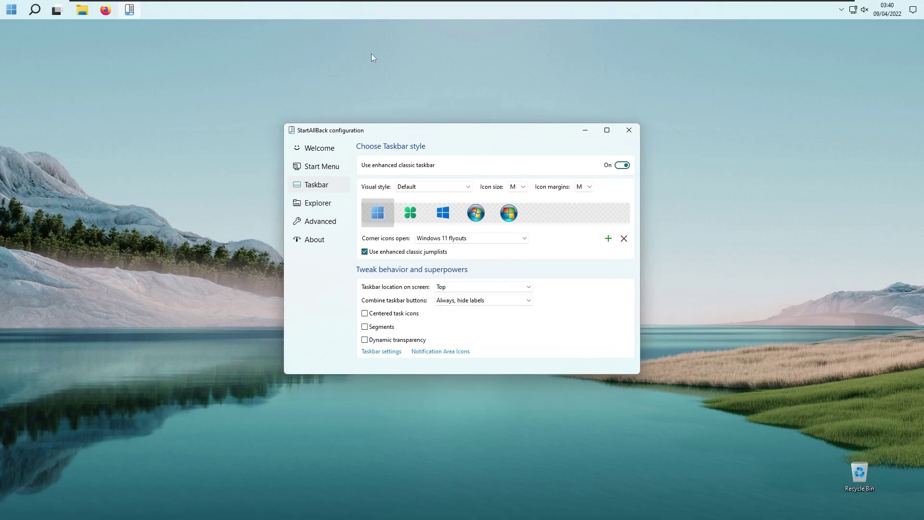
click(474, 288)
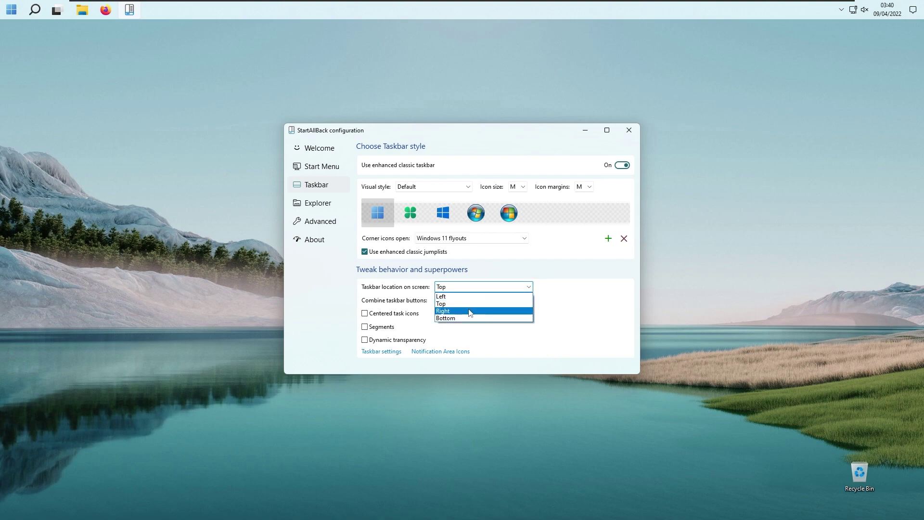
click(471, 308)
click(467, 288)
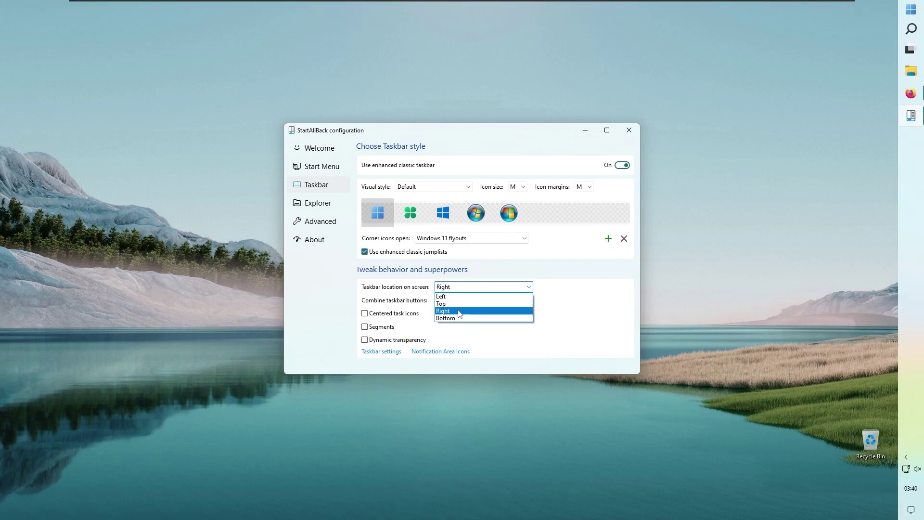
click(448, 297)
click(463, 288)
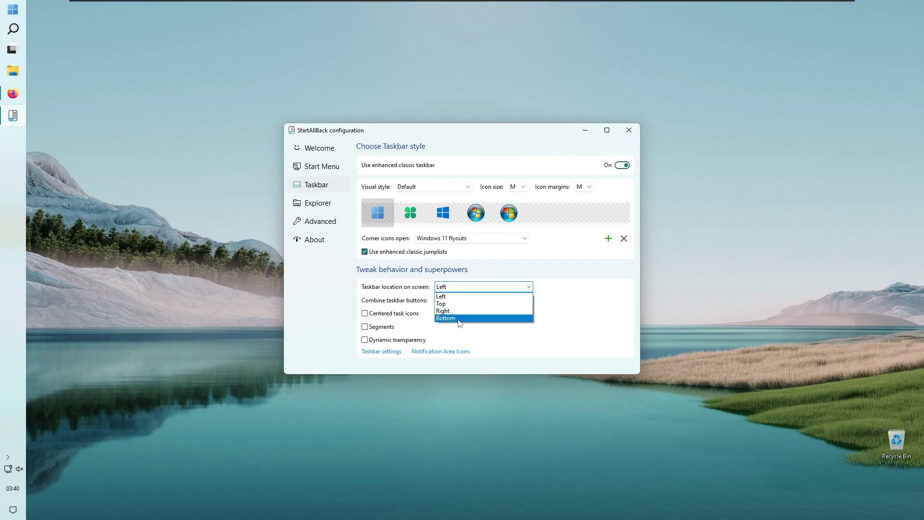
click(457, 319)
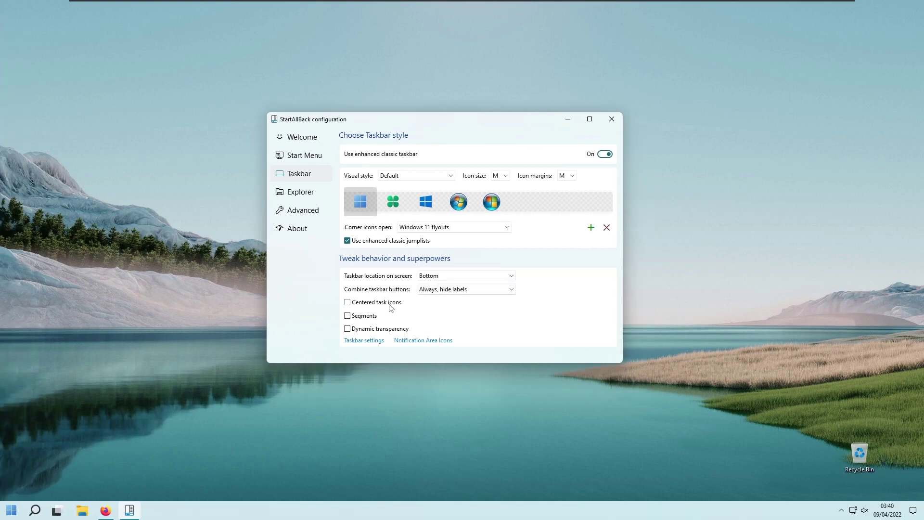
- Center the taskbar icons together with the Start button
click(395, 307)
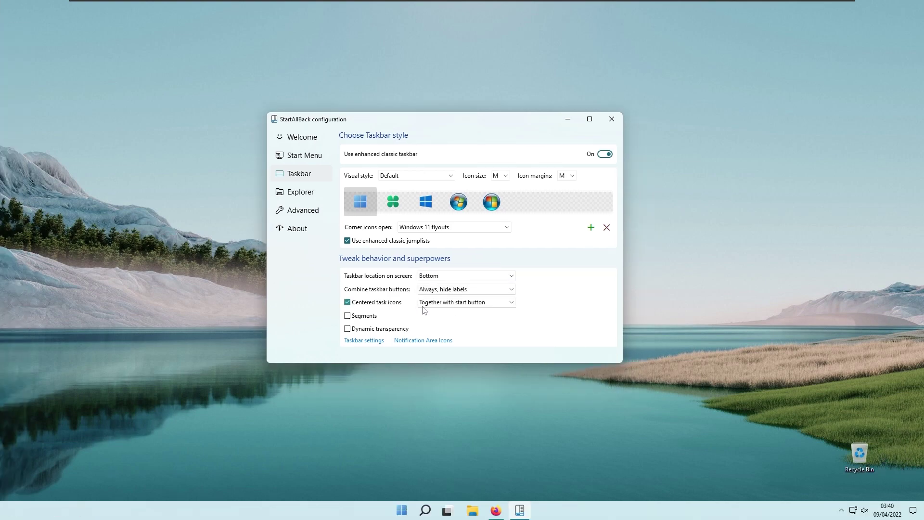
click(458, 303)
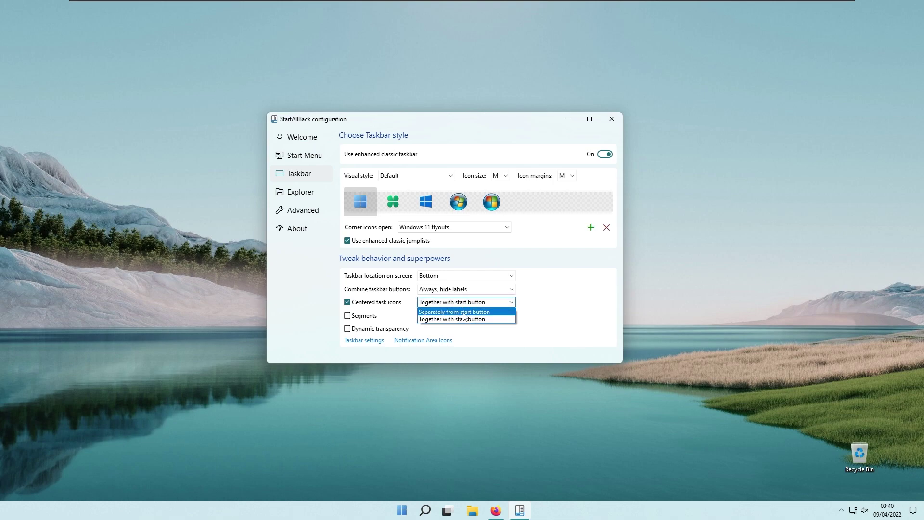
click(474, 312)
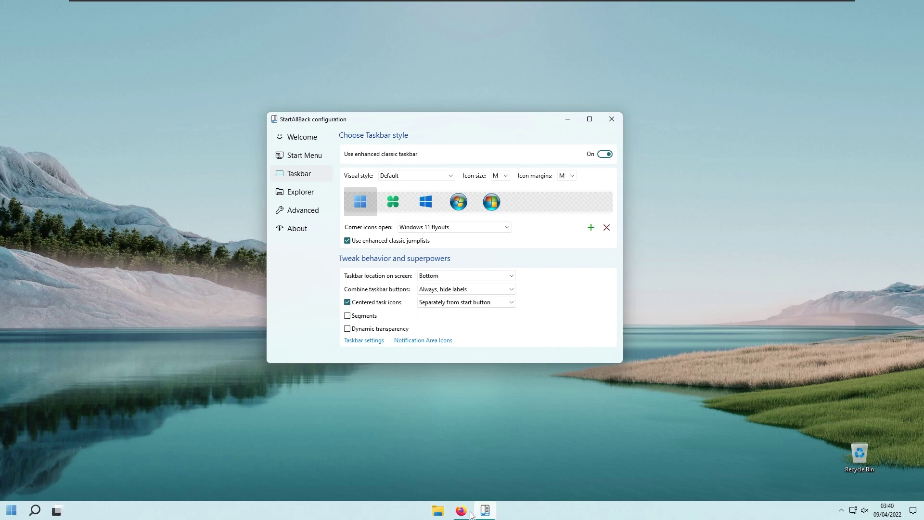
click(460, 302)
click(460, 319)
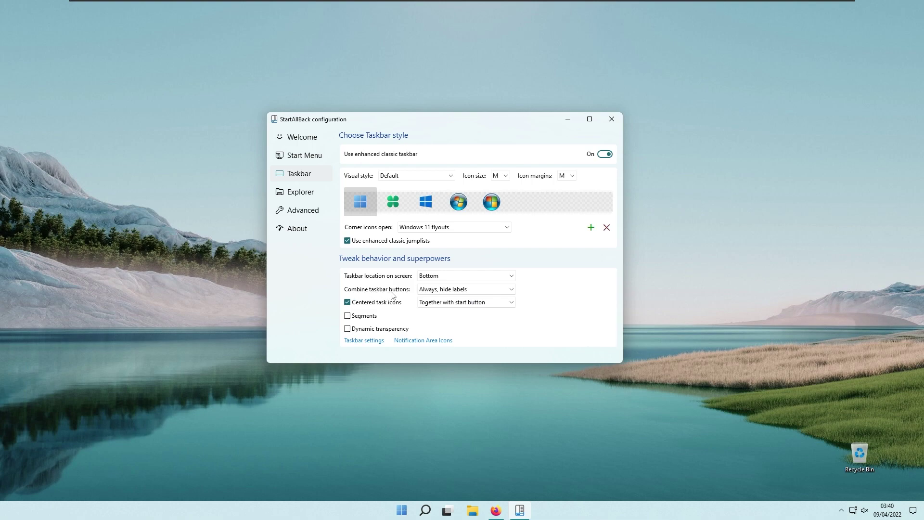
- Set taskbar buttons to never combine, enable dynamic transparency, and minimize the browser
click(435, 290)
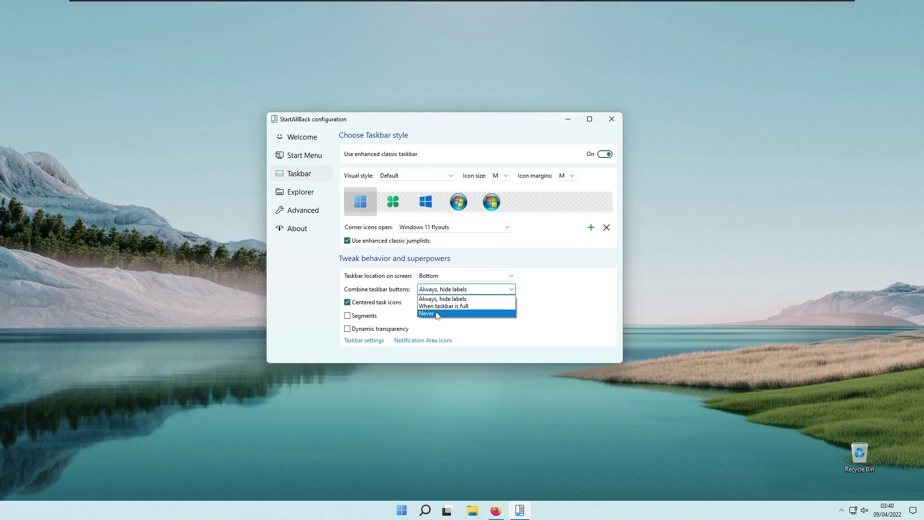
click(427, 314)
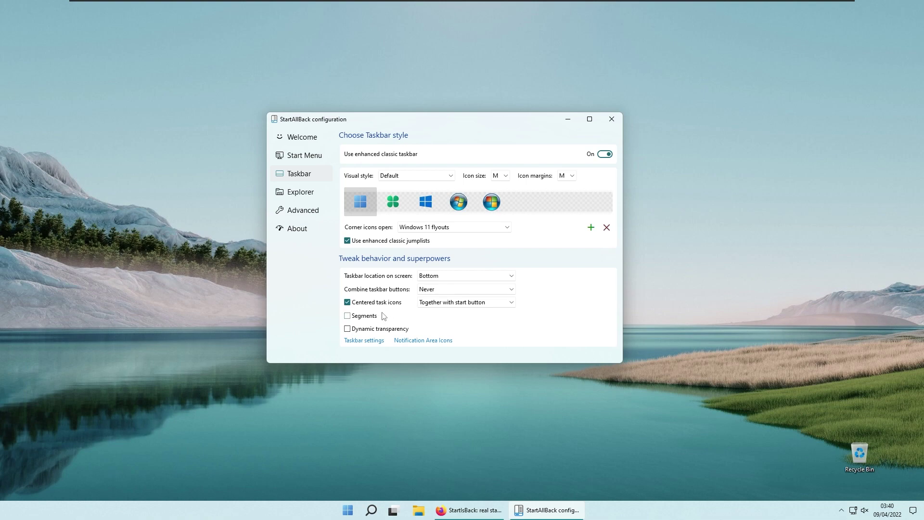
mouse_move(437, 122)
mouse_down()
mouse_move(448, 116)
mouse_move(437, 117)
mouse_up()
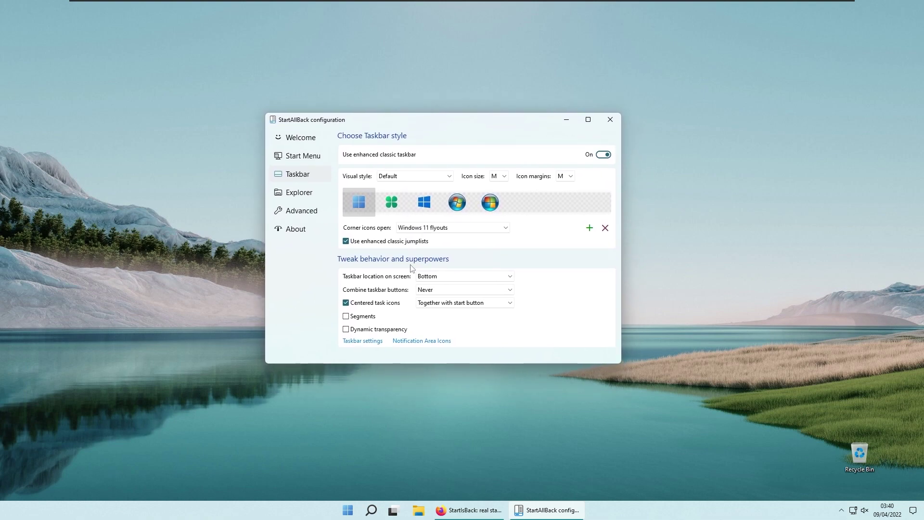
click(378, 331)
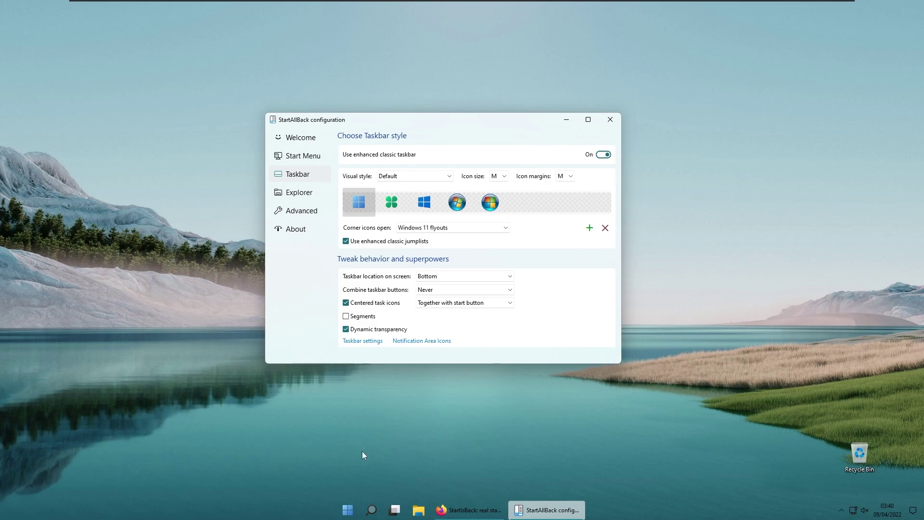
click(468, 509)
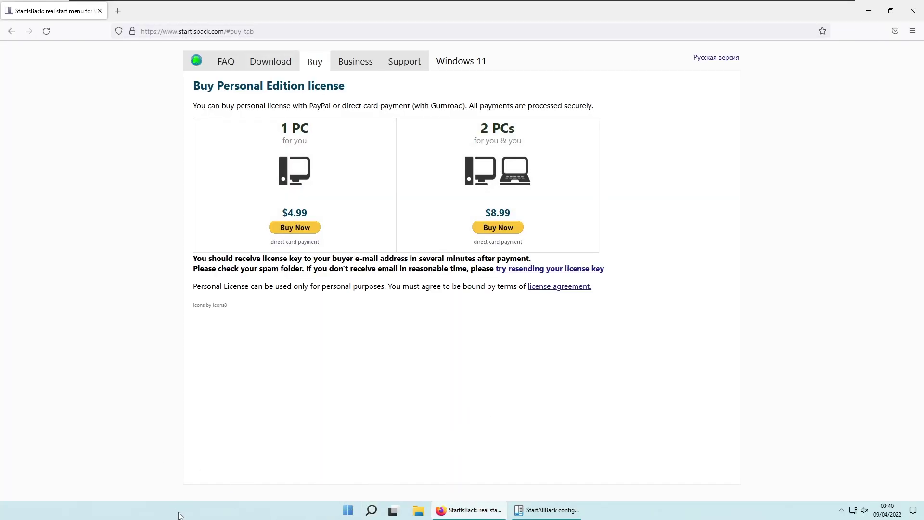
click(869, 11)
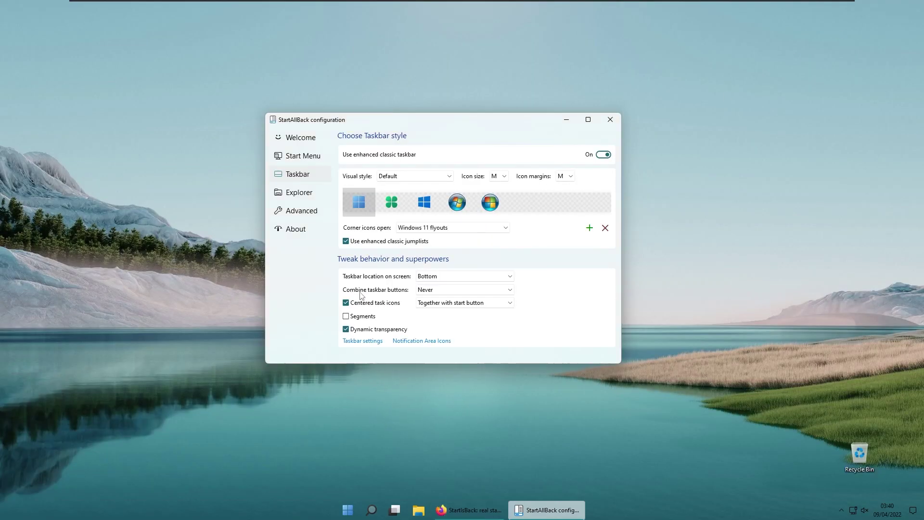
click(366, 317)
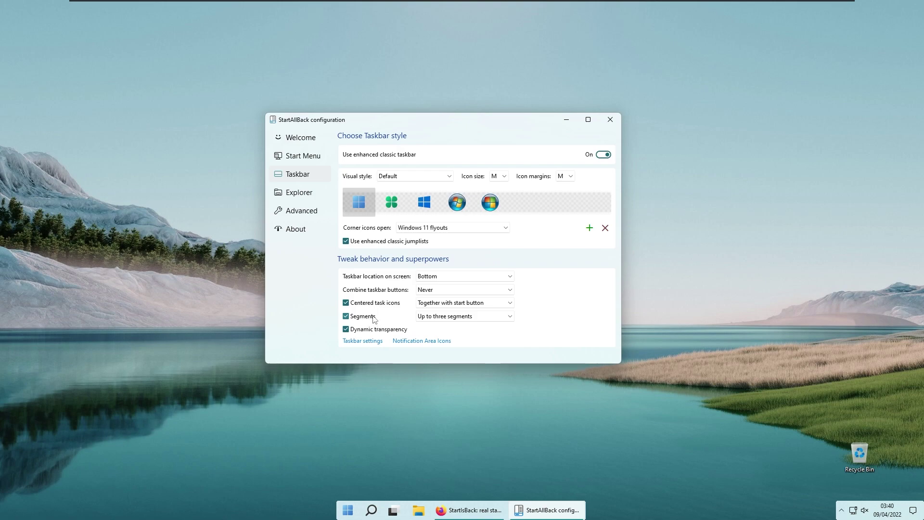
click(445, 317)
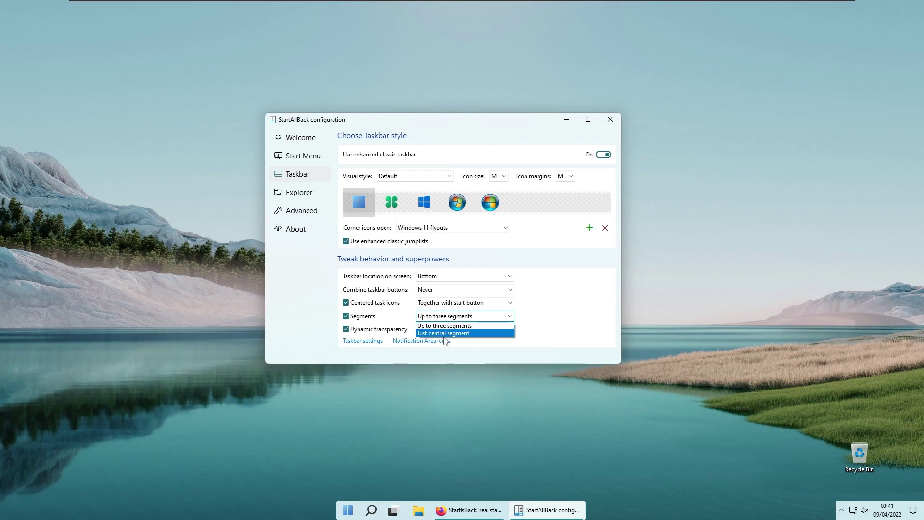
click(444, 334)
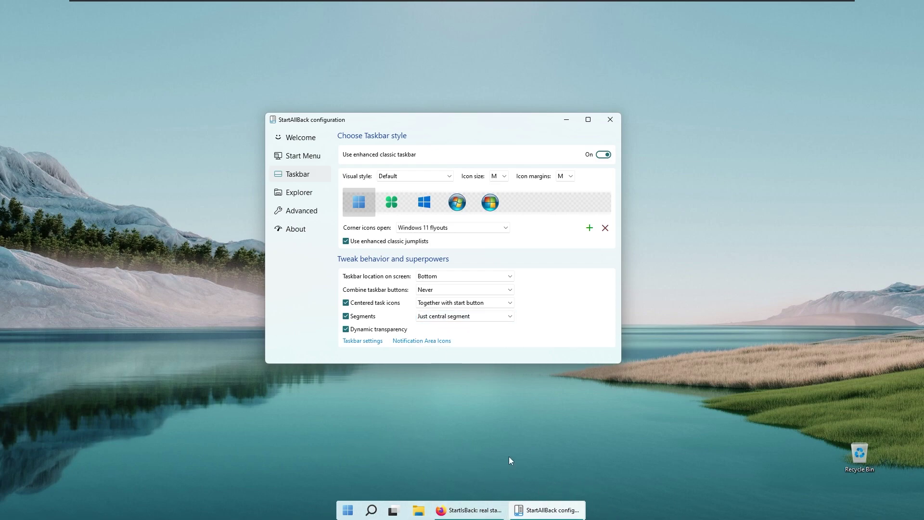
click(479, 316)
click(471, 325)
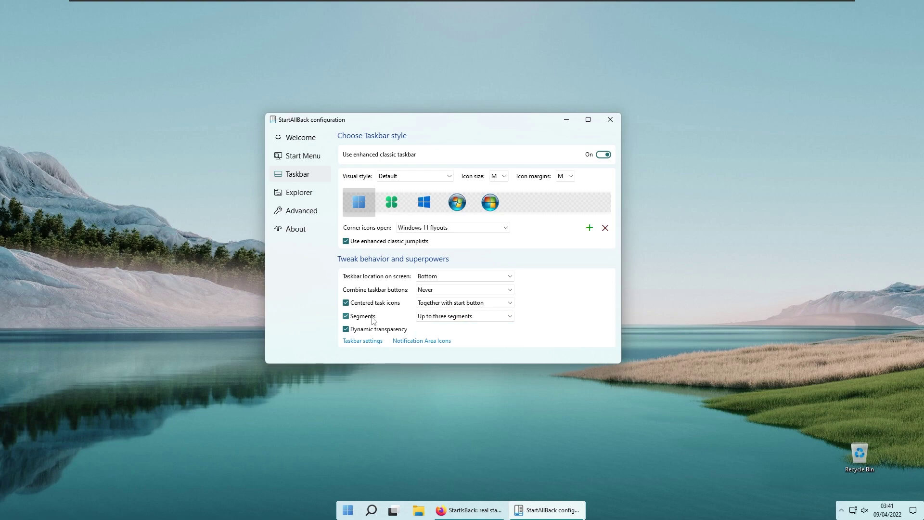
click(373, 318)
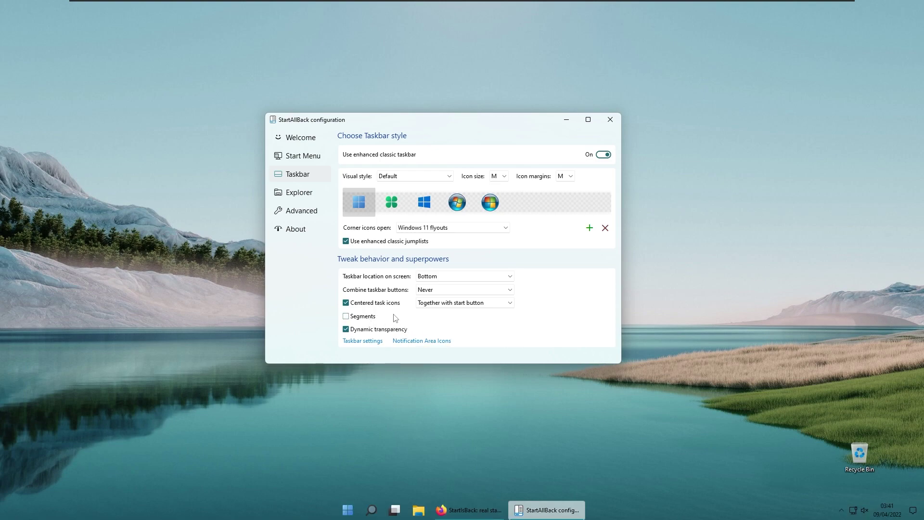